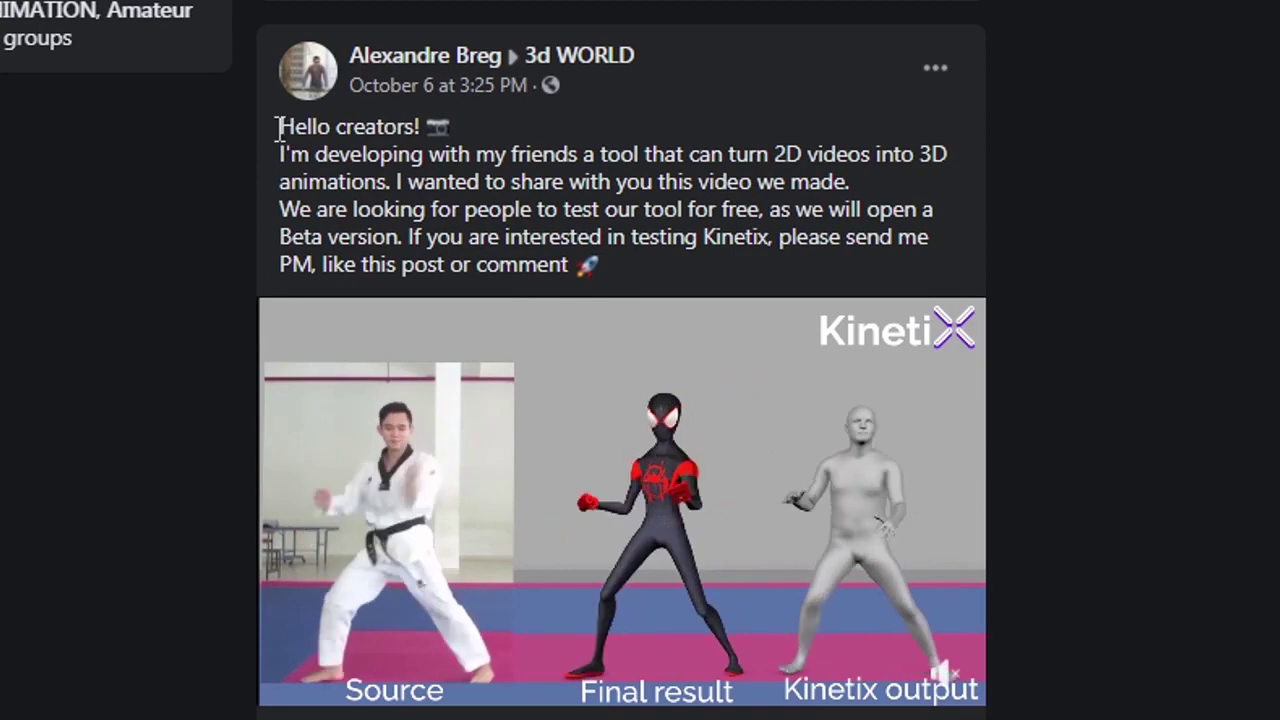
Highlight, then deselect, the 3D WORLD post's description of the Kinetix 2D-to-3D tool.
{"action": "mouse_move", "coordinate": [282, 158]}
{"action": "left_mouse_down"}
{"action": "mouse_move", "coordinate": [771, 180]}
{"action": "mouse_move", "coordinate": [883, 166]}
{"action": "mouse_move", "coordinate": [922, 233]}
{"action": "mouse_move", "coordinate": [950, 247]}
{"action": "mouse_move", "coordinate": [703, 240]}
{"action": "mouse_move", "coordinate": [676, 269]}
{"action": "left_mouse_up"}
{"action": "left_click", "coordinate": [1060, 460]}
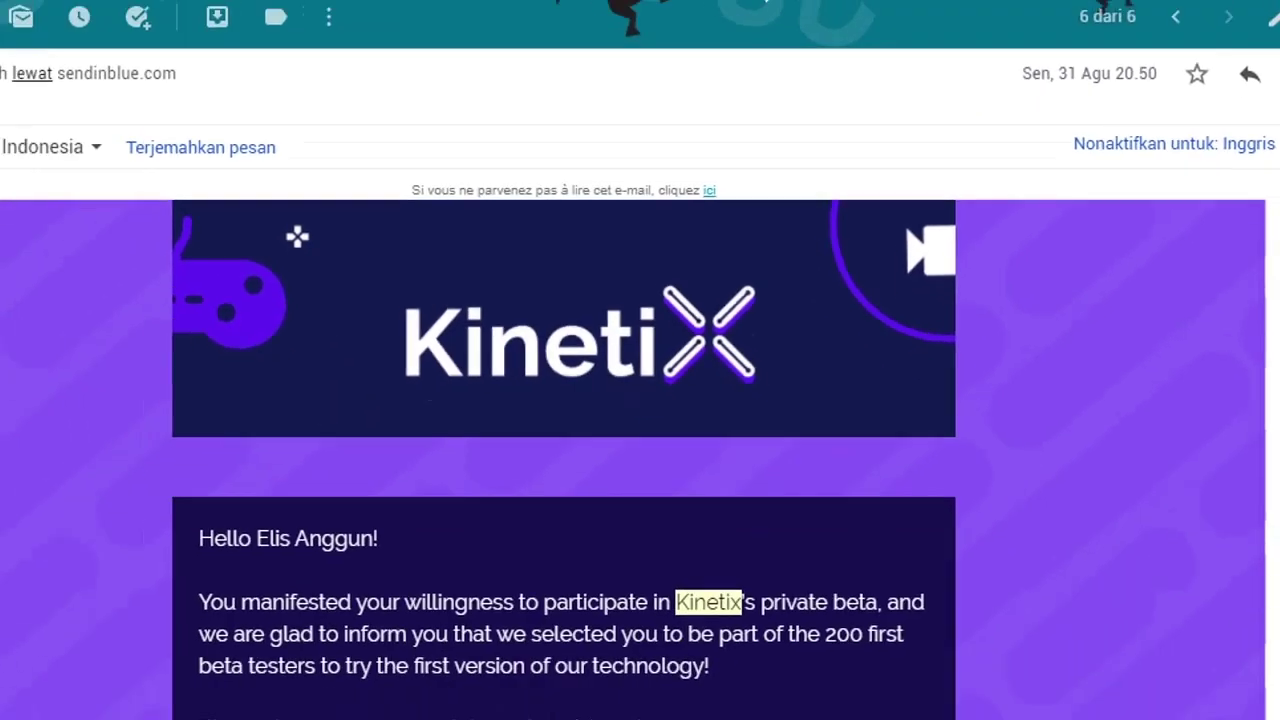
Scroll the Kinetix email down to HOW IT WORKS: upload .mp4/.mov, receive FBX, import into Blender.
{"action": "scroll", "coordinate": [685, 414], "scroll_direction": "down", "scroll_amount": 2}
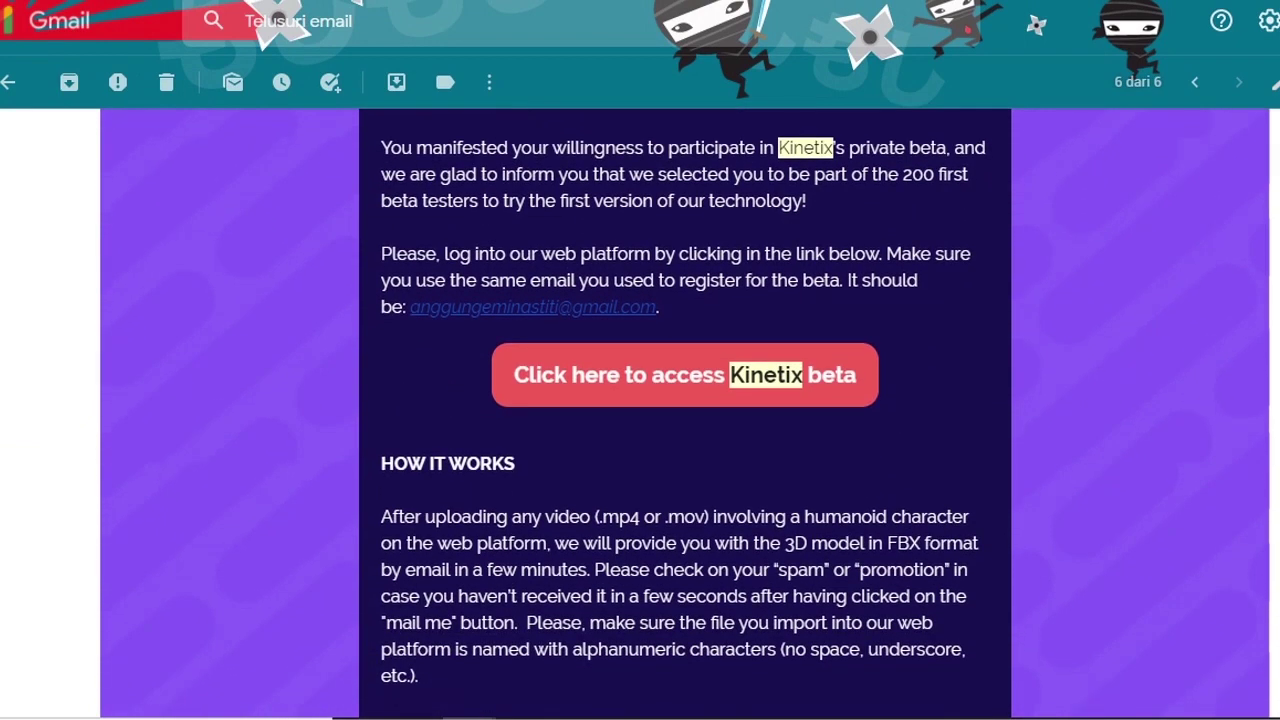
{"action": "scroll", "coordinate": [685, 400], "scroll_direction": "down", "scroll_amount": 1}
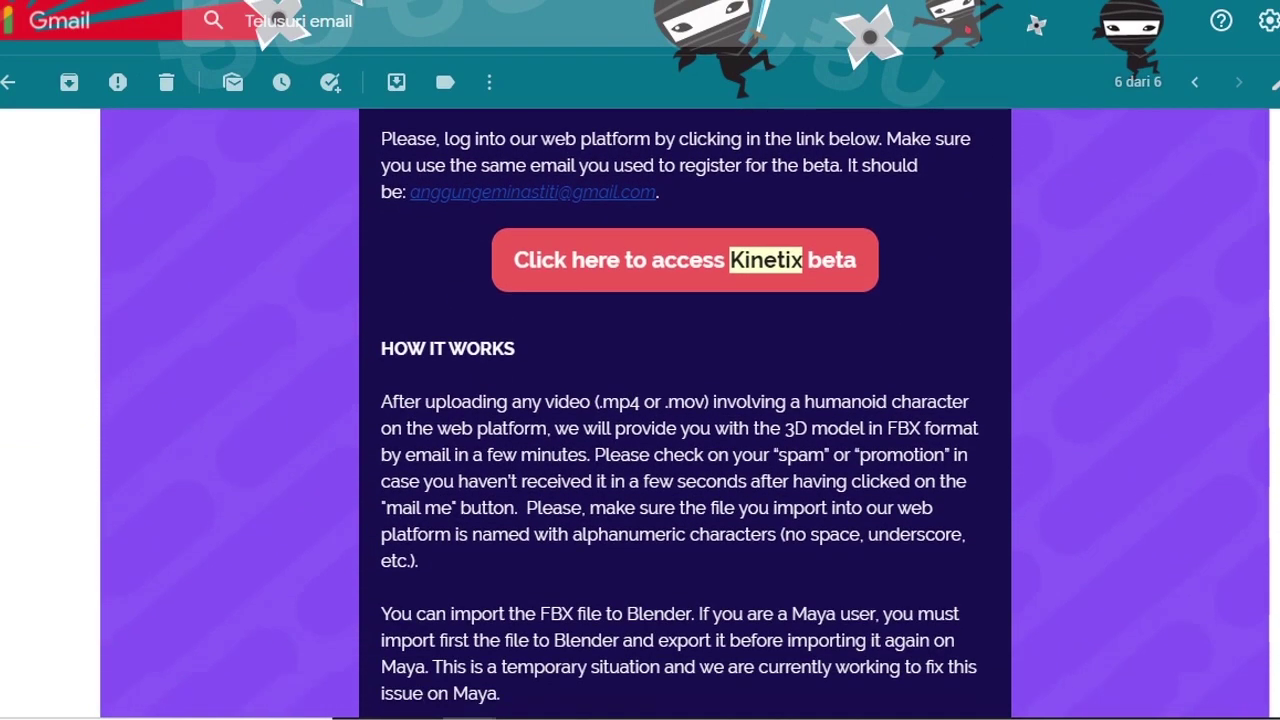
{"action": "scroll", "coordinate": [893, 177], "scroll_direction": "down", "scroll_amount": 1}
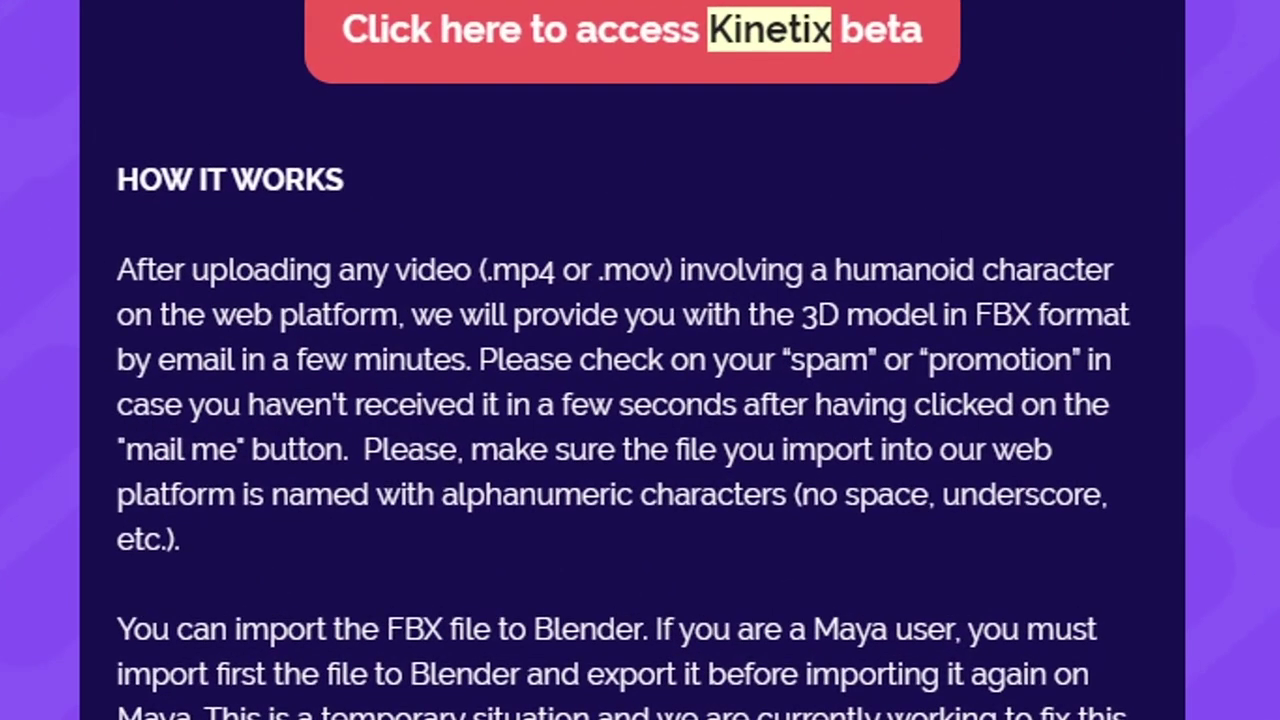
{"action": "scroll", "coordinate": [640, 360], "scroll_direction": "down", "scroll_amount": 2}
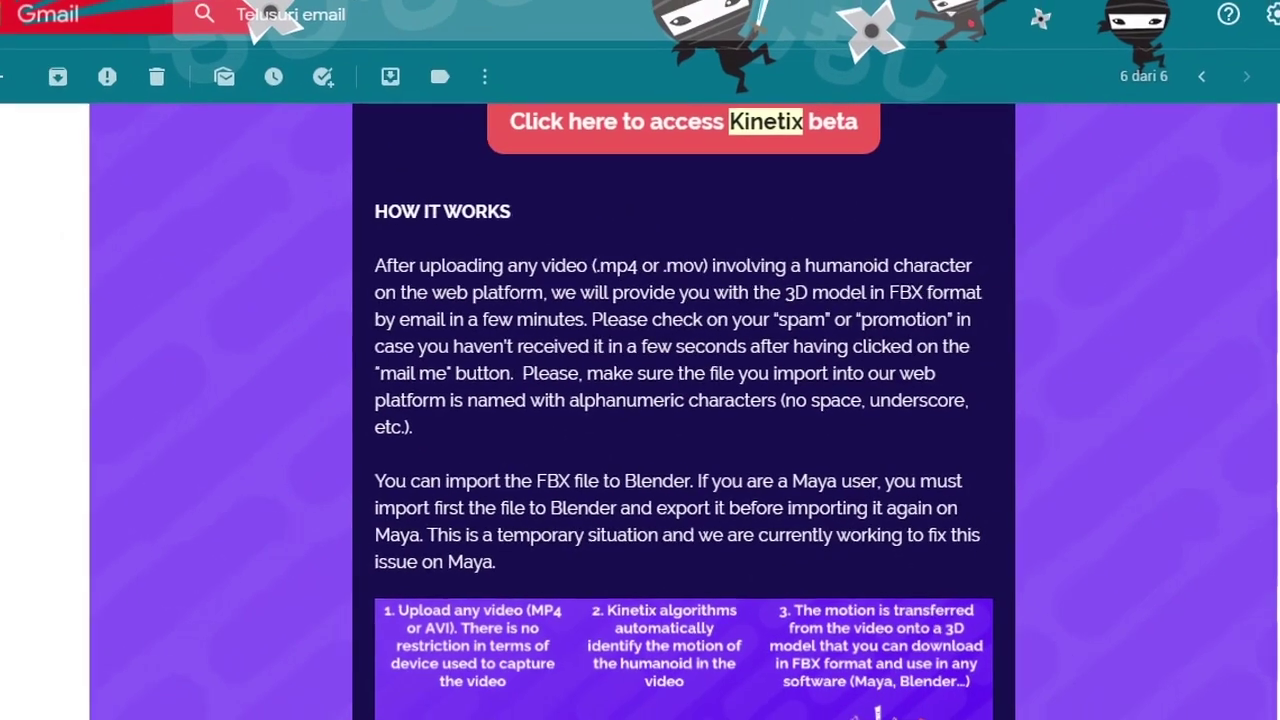
Scroll down through the email's video requirements to its footer.
{"action": "scroll", "coordinate": [685, 415], "scroll_direction": "down", "scroll_amount": 2}
{"action": "scroll", "coordinate": [685, 415], "scroll_direction": "down", "scroll_amount": 1}
{"action": "scroll", "coordinate": [685, 415], "scroll_direction": "down", "scroll_amount": 2}
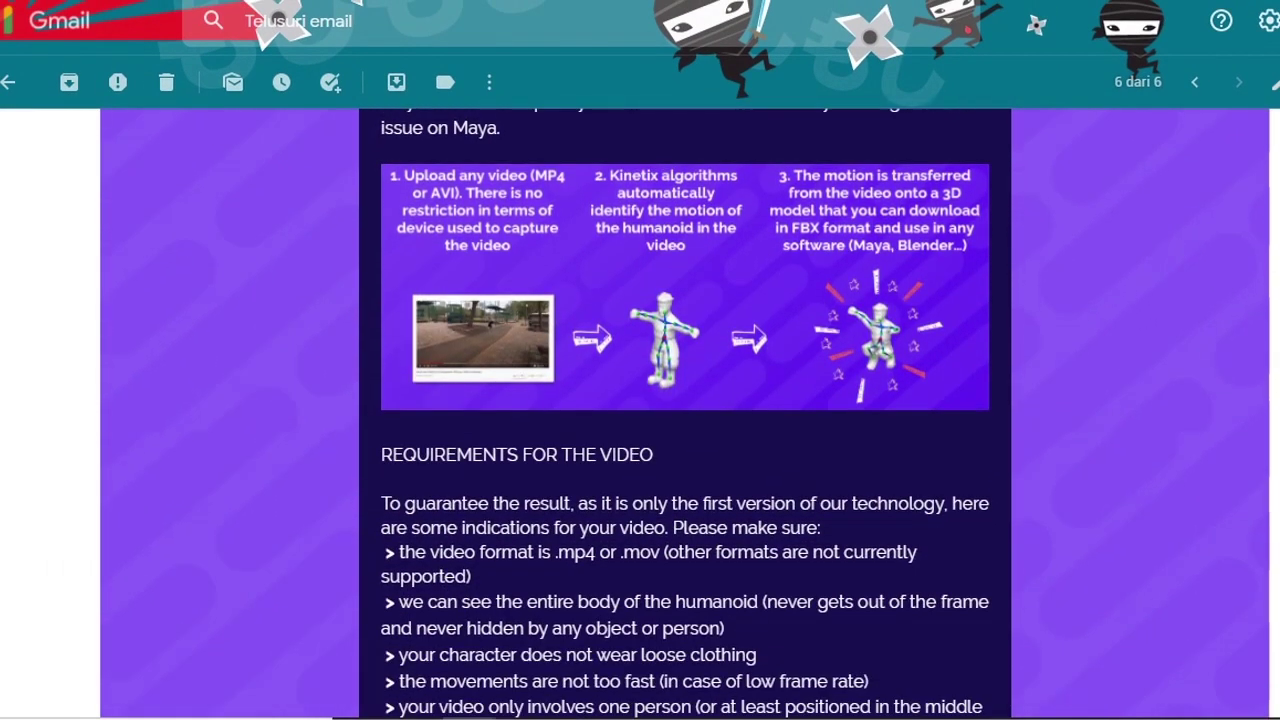
{"action": "scroll", "coordinate": [685, 415], "scroll_direction": "down", "scroll_amount": 2}
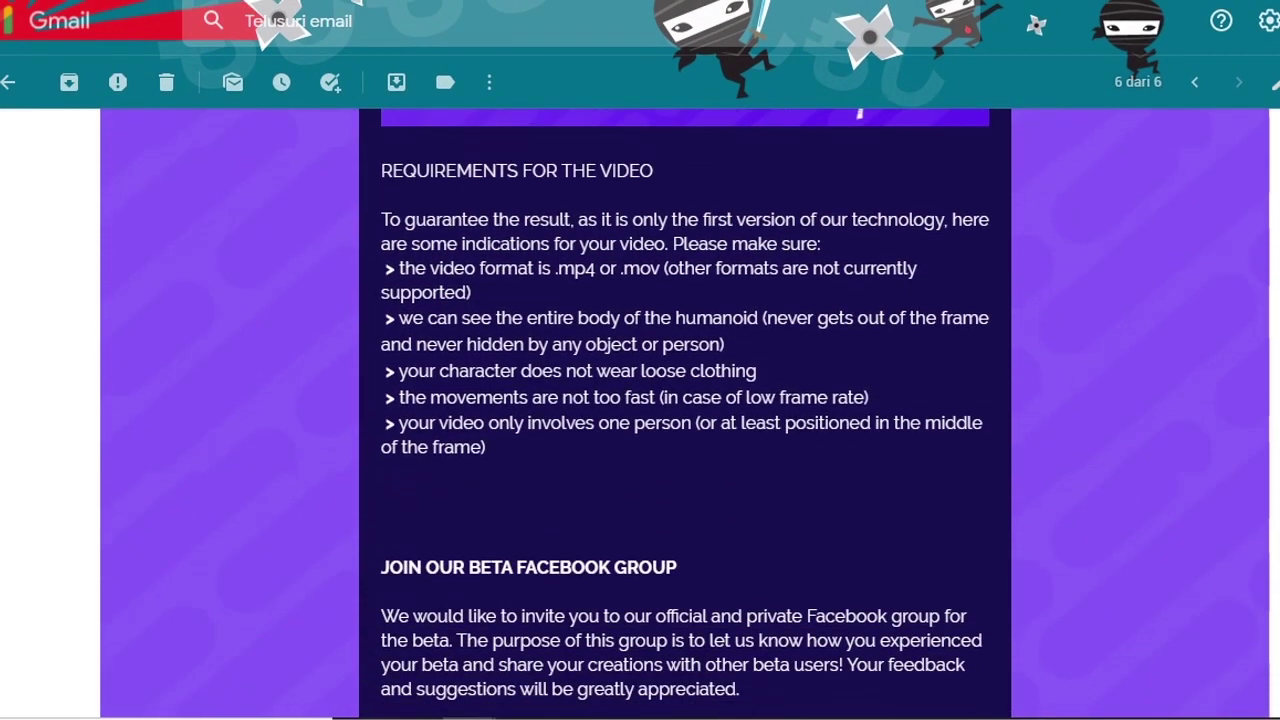
{"action": "scroll", "coordinate": [685, 415], "scroll_direction": "down", "scroll_amount": 1}
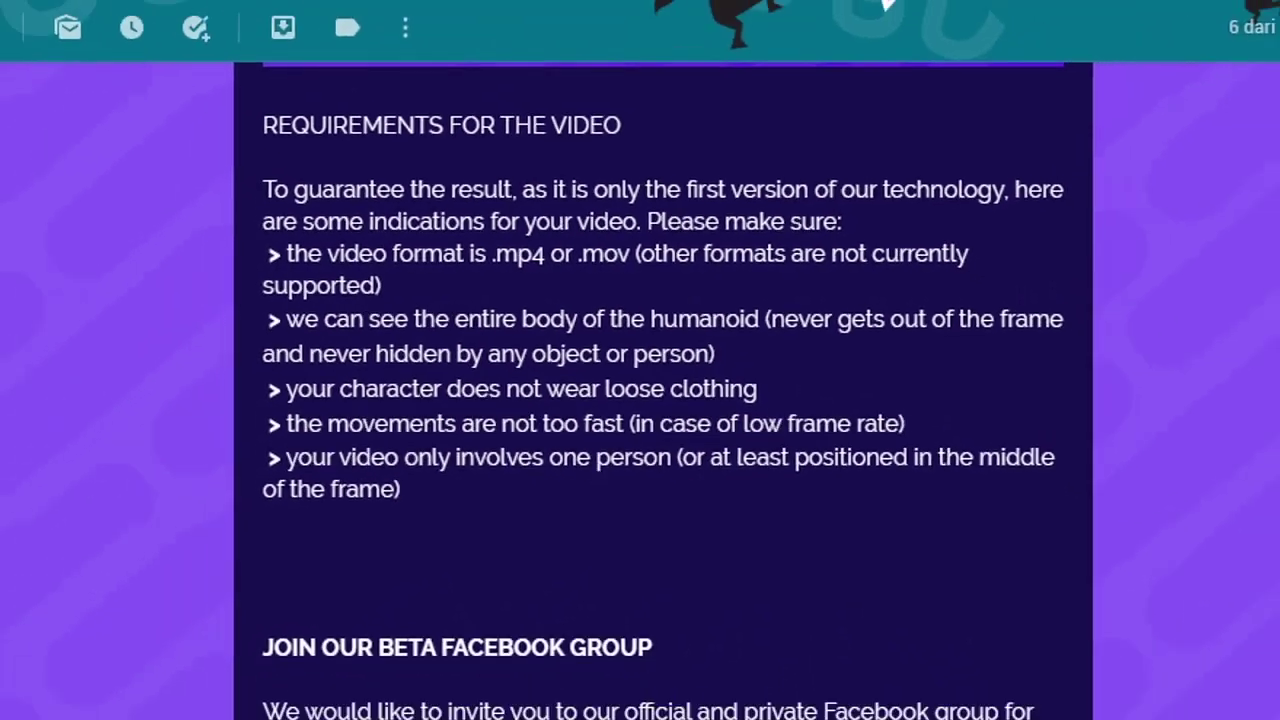
{"action": "scroll", "coordinate": [685, 400], "scroll_direction": "down", "scroll_amount": 5}
{"action": "scroll", "coordinate": [685, 400], "scroll_direction": "down", "scroll_amount": 2}
{"action": "scroll", "coordinate": [685, 400], "scroll_direction": "down", "scroll_amount": 1}
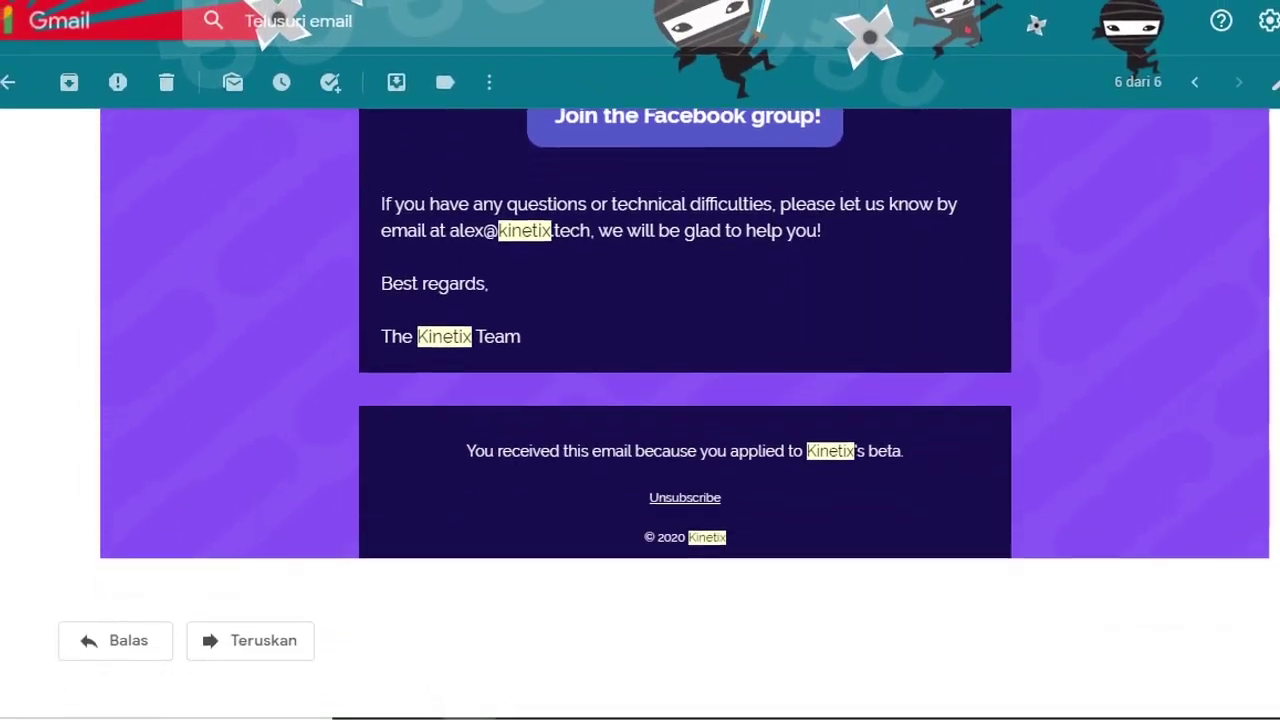
Scroll back up to the 'Click here to access Kinetix beta' link.
{"action": "scroll", "coordinate": [685, 400], "scroll_direction": "up", "scroll_amount": 1}
{"action": "scroll", "coordinate": [685, 400], "scroll_direction": "up", "scroll_amount": 2}
{"action": "scroll", "coordinate": [685, 400], "scroll_direction": "up", "scroll_amount": 3}
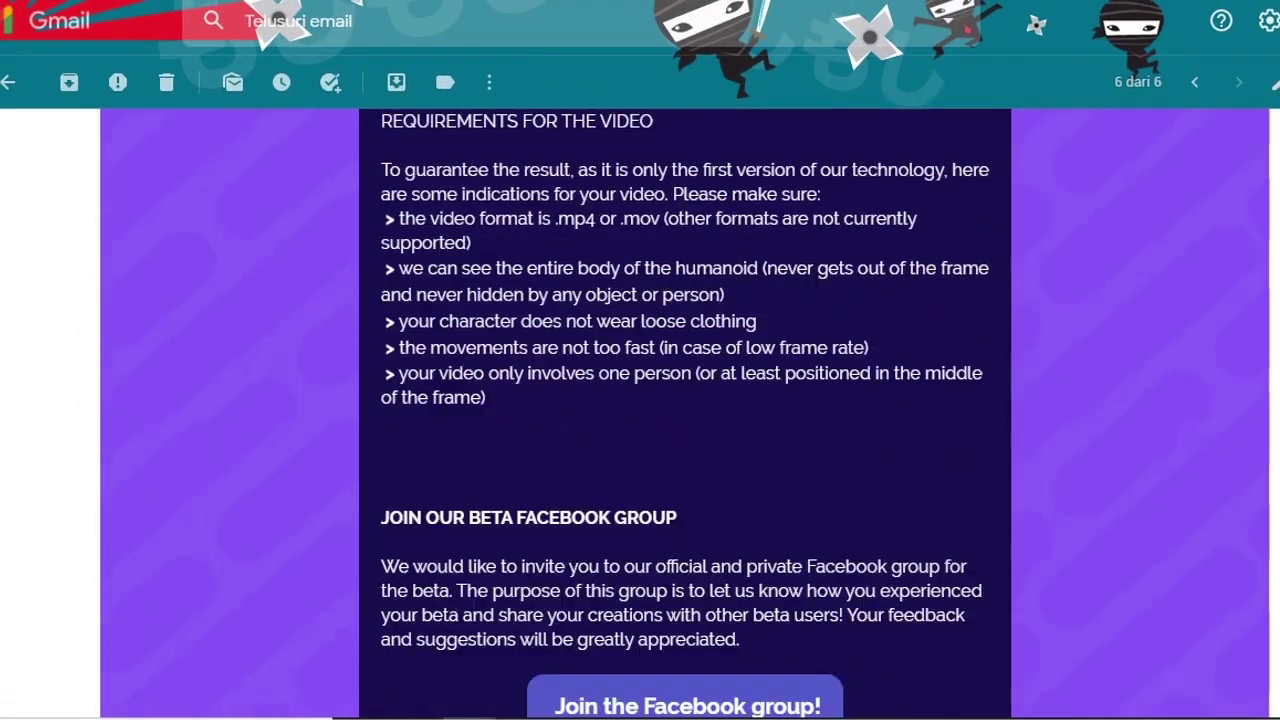
{"action": "scroll", "coordinate": [685, 400], "scroll_direction": "up", "scroll_amount": 3}
{"action": "scroll", "coordinate": [685, 400], "scroll_direction": "up", "scroll_amount": 2}
{"action": "scroll", "coordinate": [685, 400], "scroll_direction": "up", "scroll_amount": 2}
{"action": "scroll", "coordinate": [685, 400], "scroll_direction": "up", "scroll_amount": 1}
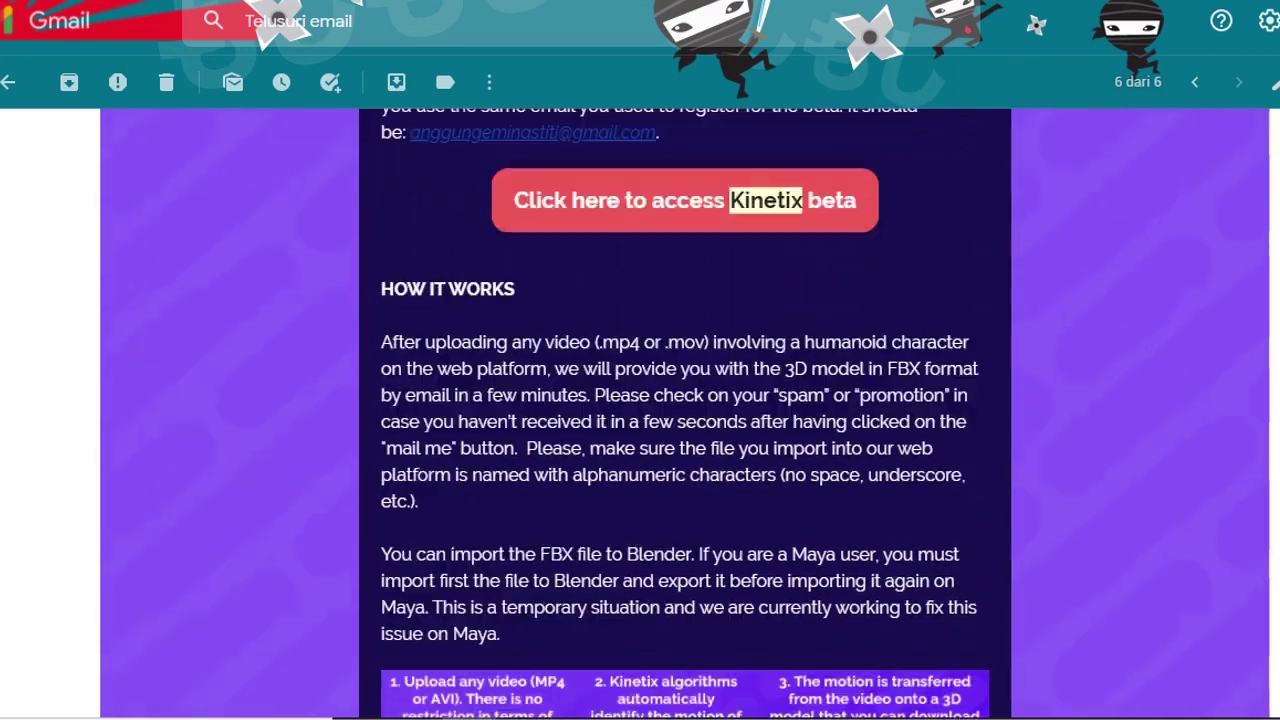
{"action": "scroll", "coordinate": [685, 400], "scroll_direction": "up", "scroll_amount": 2}
{"action": "scroll", "coordinate": [685, 400], "scroll_direction": "up", "scroll_amount": 3}
{"action": "scroll", "coordinate": [685, 400], "scroll_direction": "up", "scroll_amount": 1}
{"action": "scroll", "coordinate": [685, 400], "scroll_direction": "up", "scroll_amount": 1}
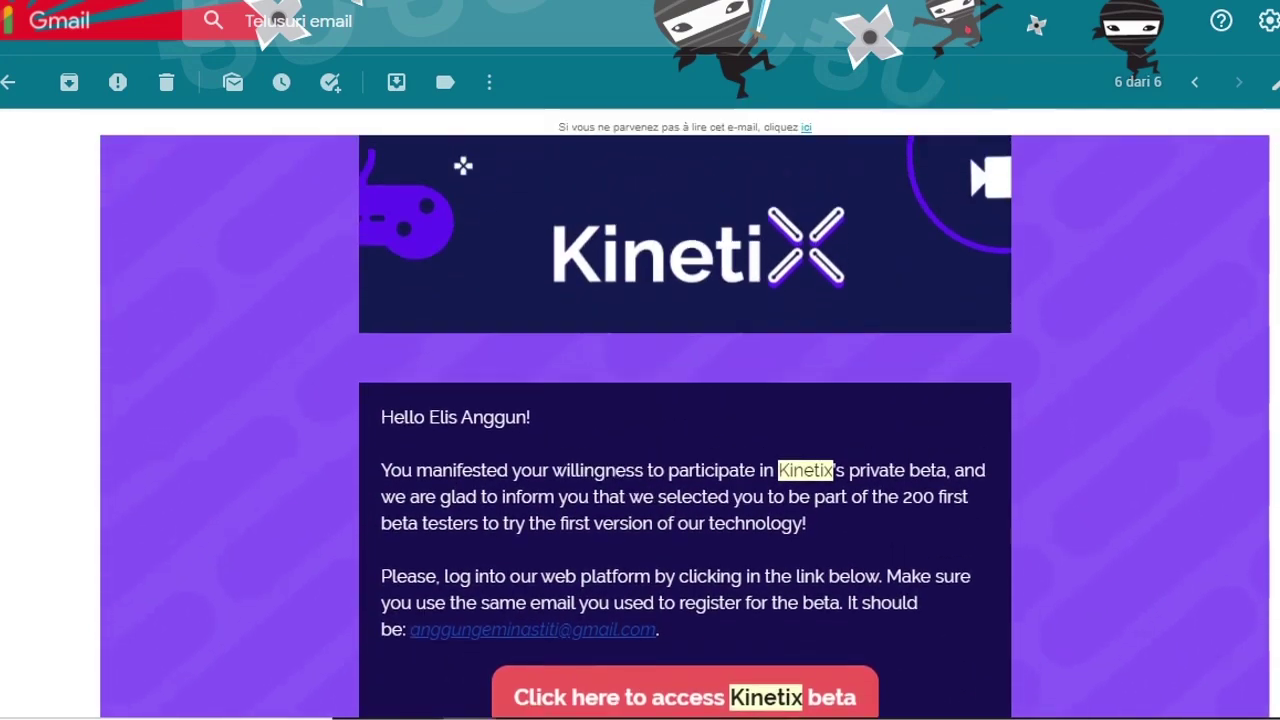
{"action": "scroll", "coordinate": [748, 432], "scroll_direction": "up", "scroll_amount": 2}
{"action": "scroll", "coordinate": [748, 432], "scroll_direction": "down", "scroll_amount": 5}
Open the Kinetix beta platform and look over the sign-up form without filling it in.
{"action": "left_click", "coordinate": [748, 432]}
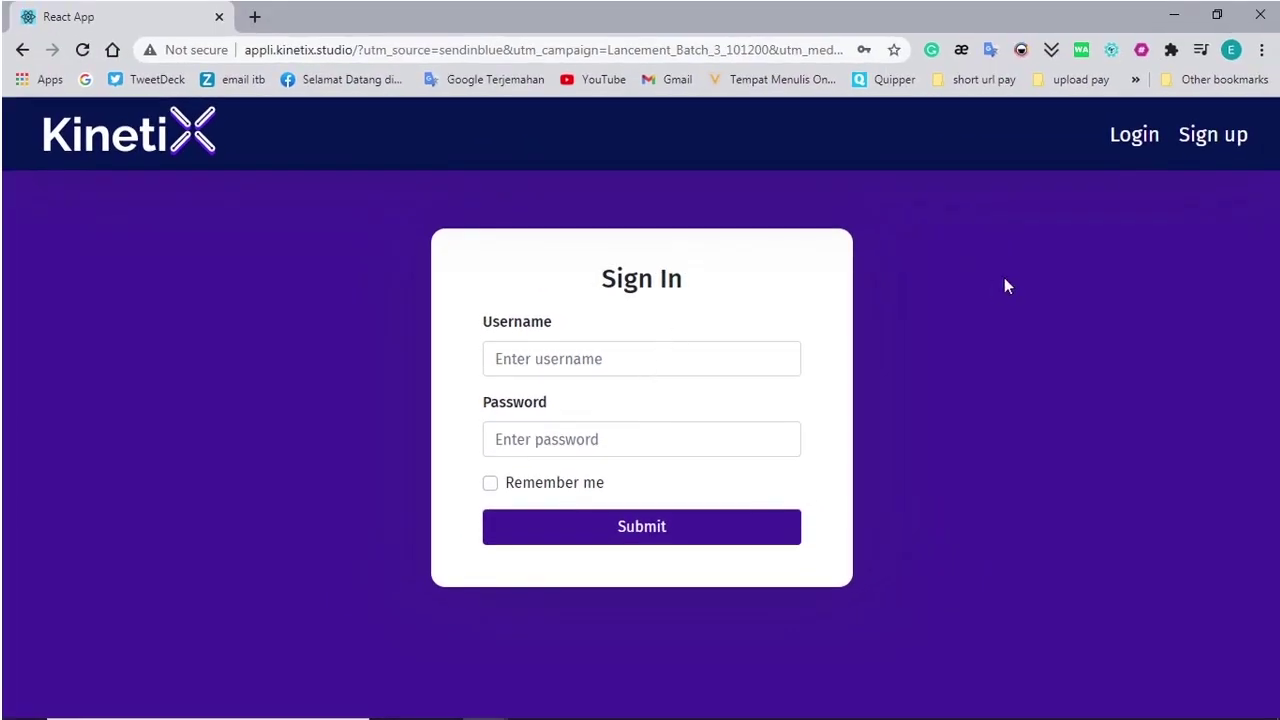
{"action": "left_click", "coordinate": [1212, 142]}
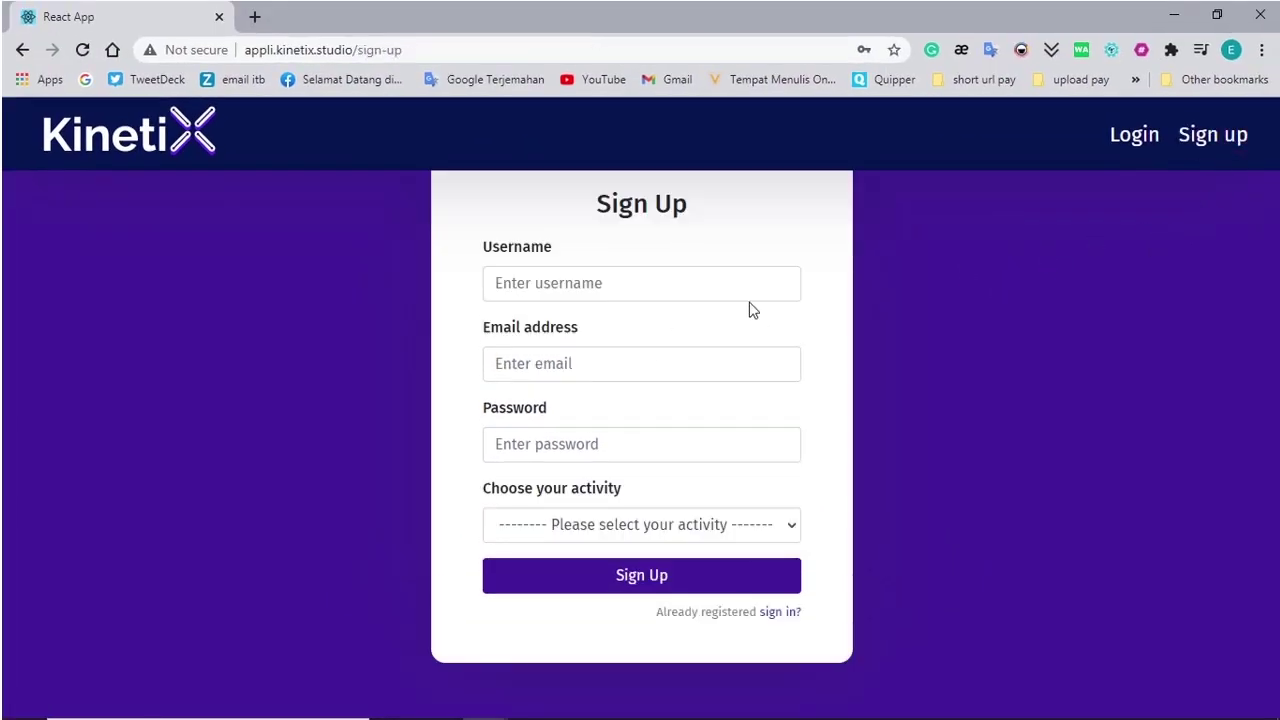
{"action": "left_click", "coordinate": [731, 283]}
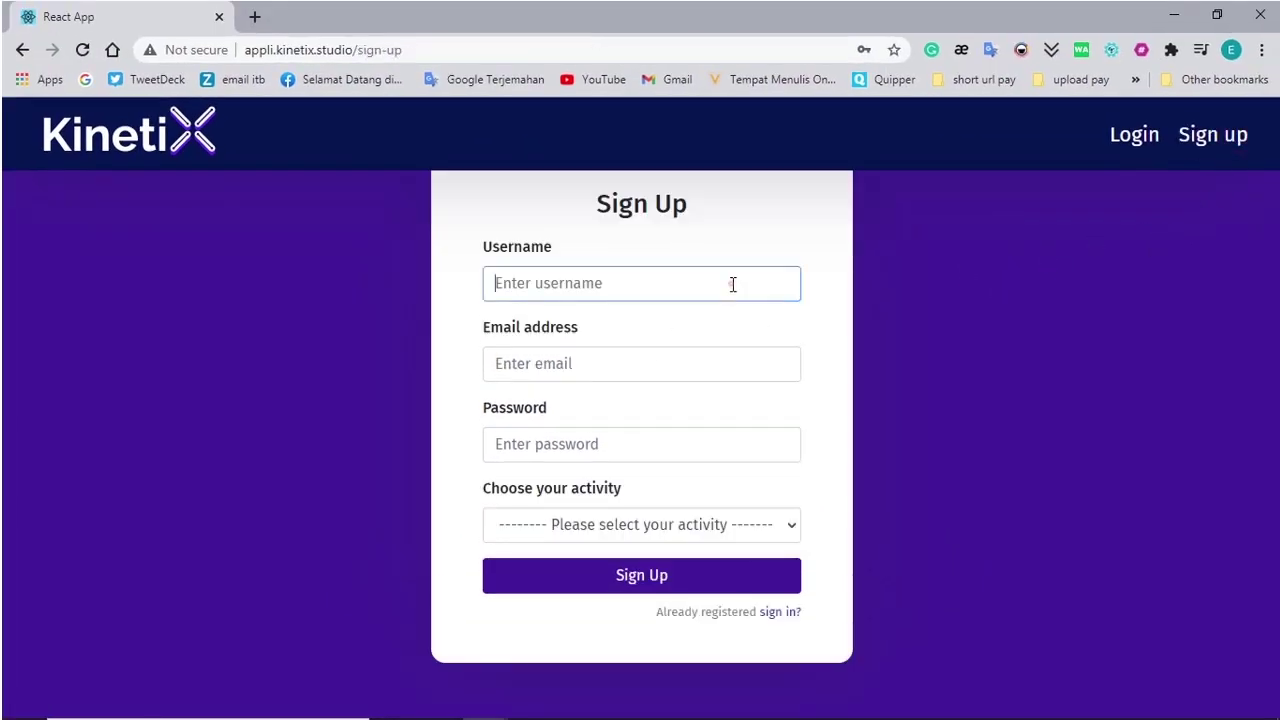
{"action": "left_click", "coordinate": [902, 295]}
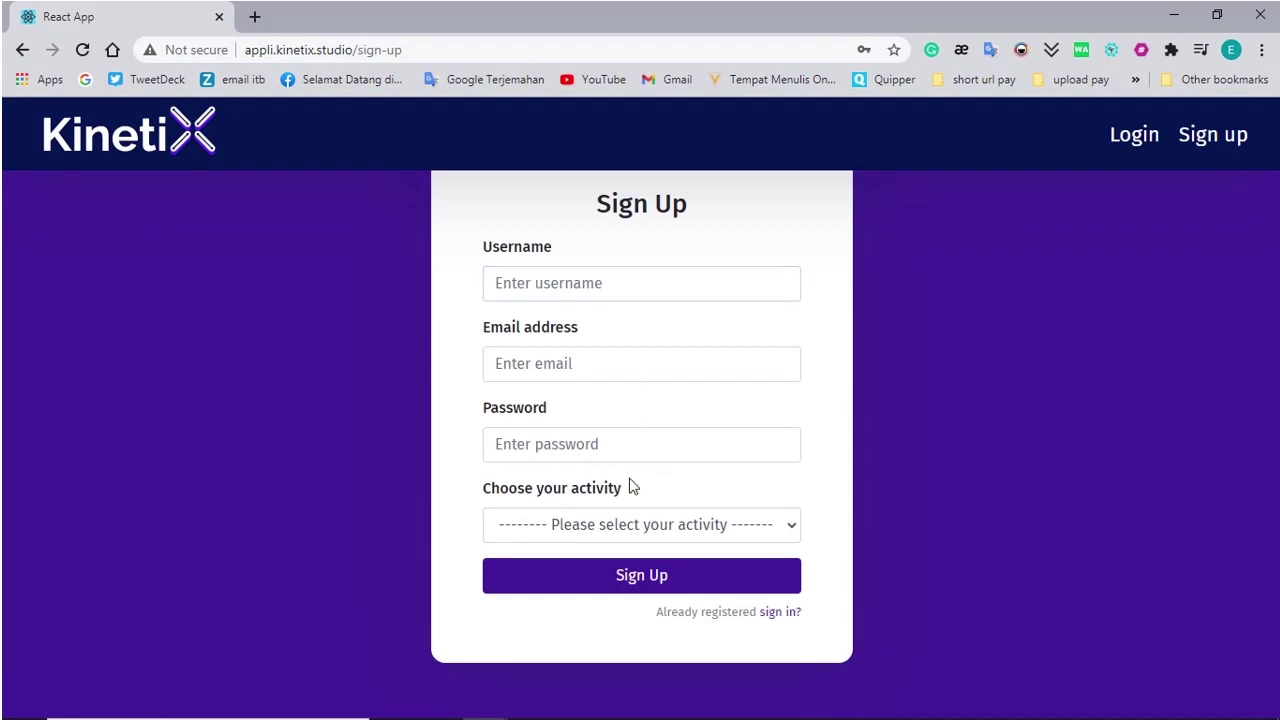
{"action": "left_click", "coordinate": [645, 528]}
{"action": "left_click", "coordinate": [645, 528]}
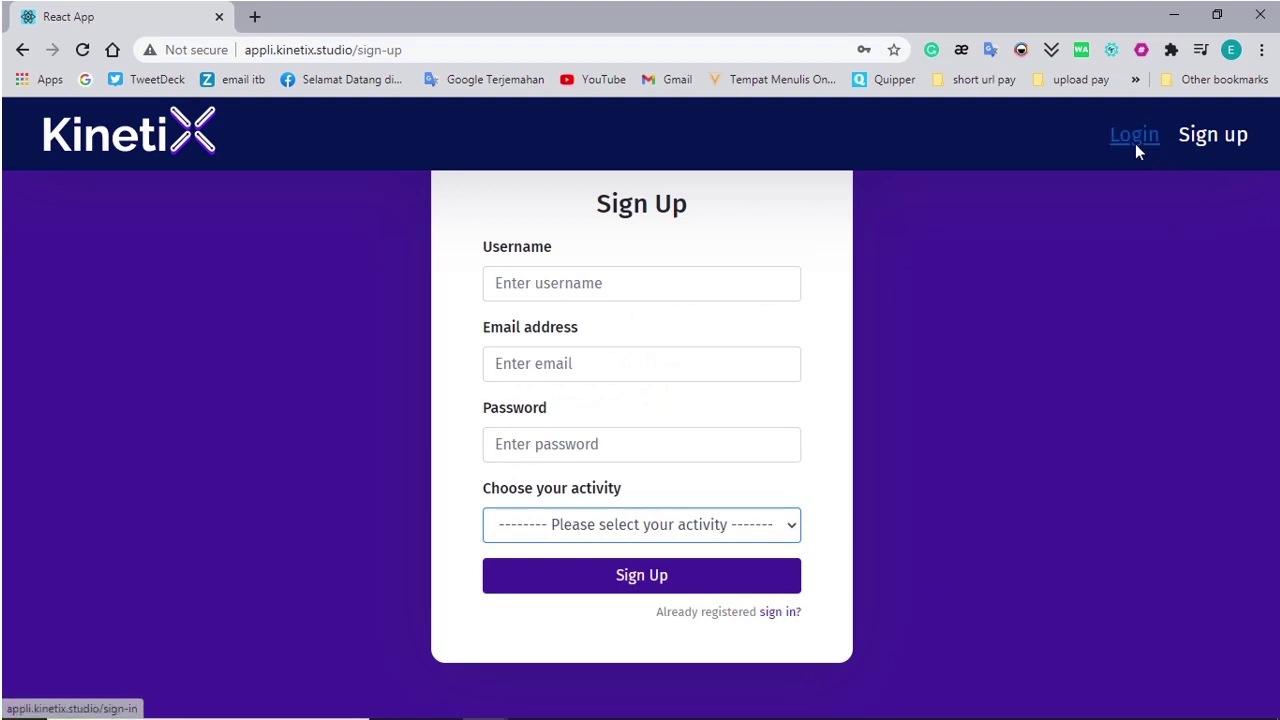
{"action": "left_click", "coordinate": [934, 406]}
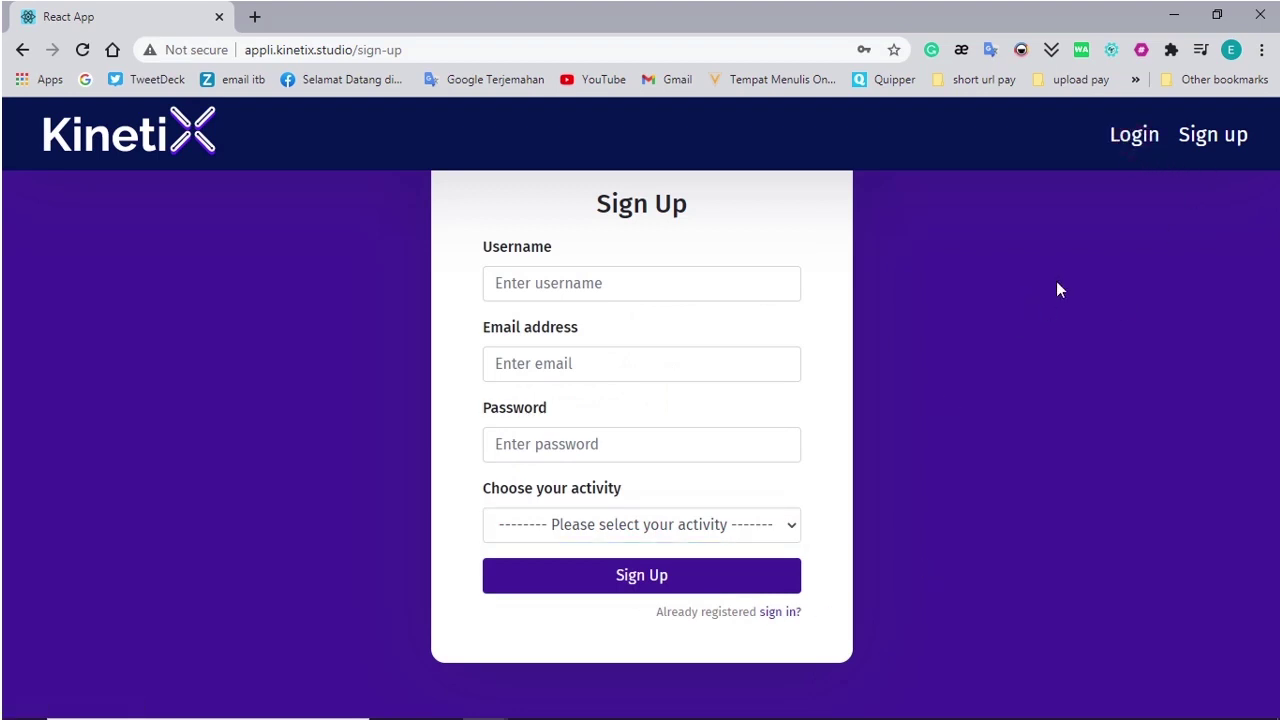
Return to the sign-in form and log in with the saved username and password.
{"action": "left_click", "coordinate": [1136, 150]}
{"action": "left_click", "coordinate": [610, 357]}
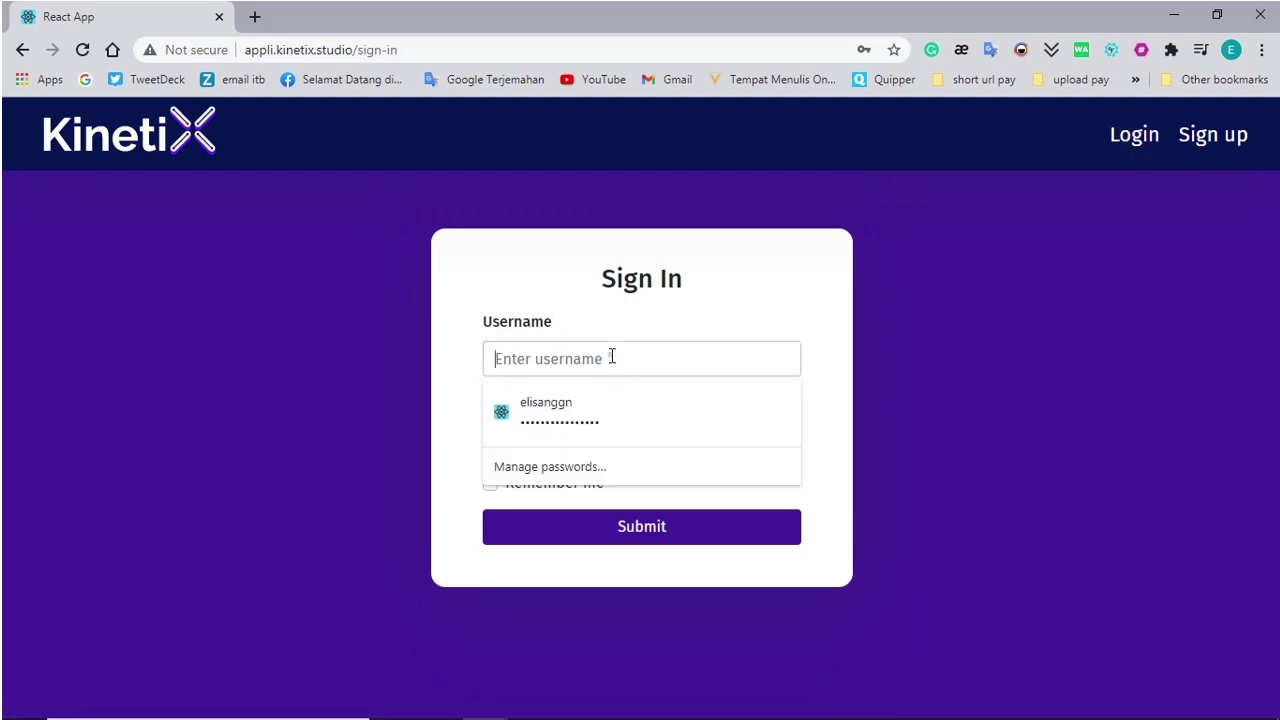
{"action": "left_click", "coordinate": [590, 410]}
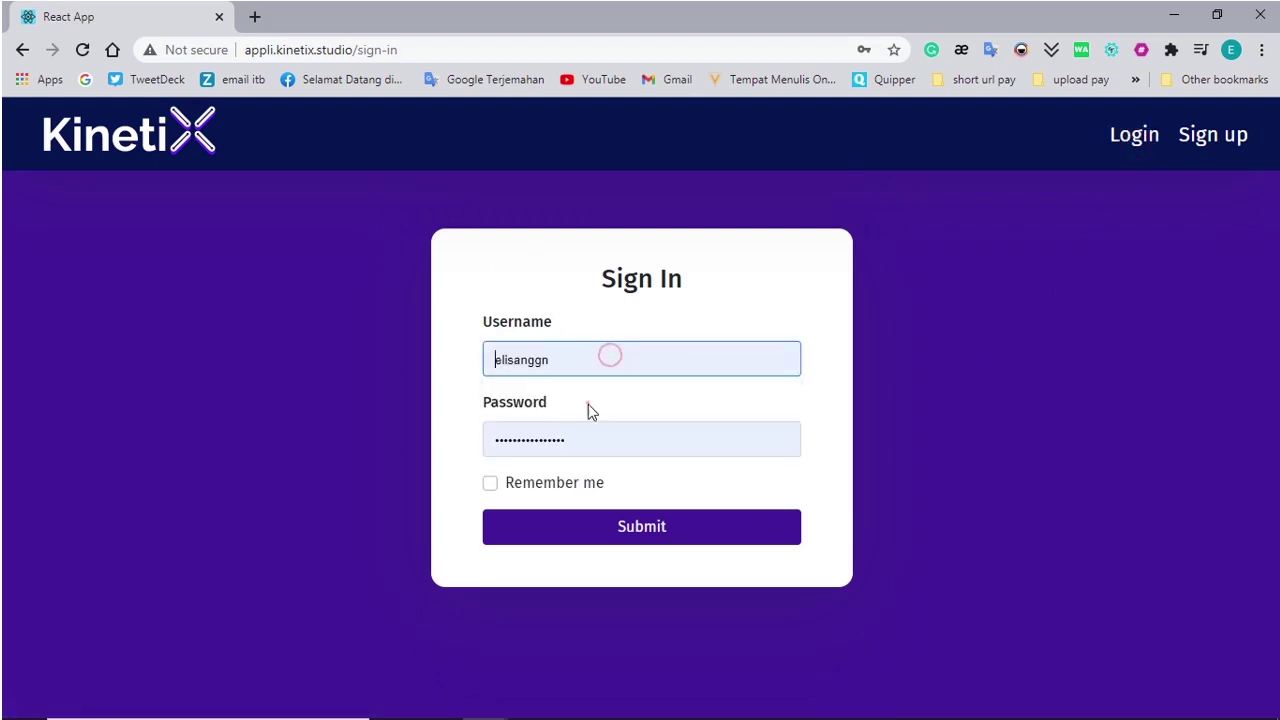
{"action": "left_click", "coordinate": [655, 528]}
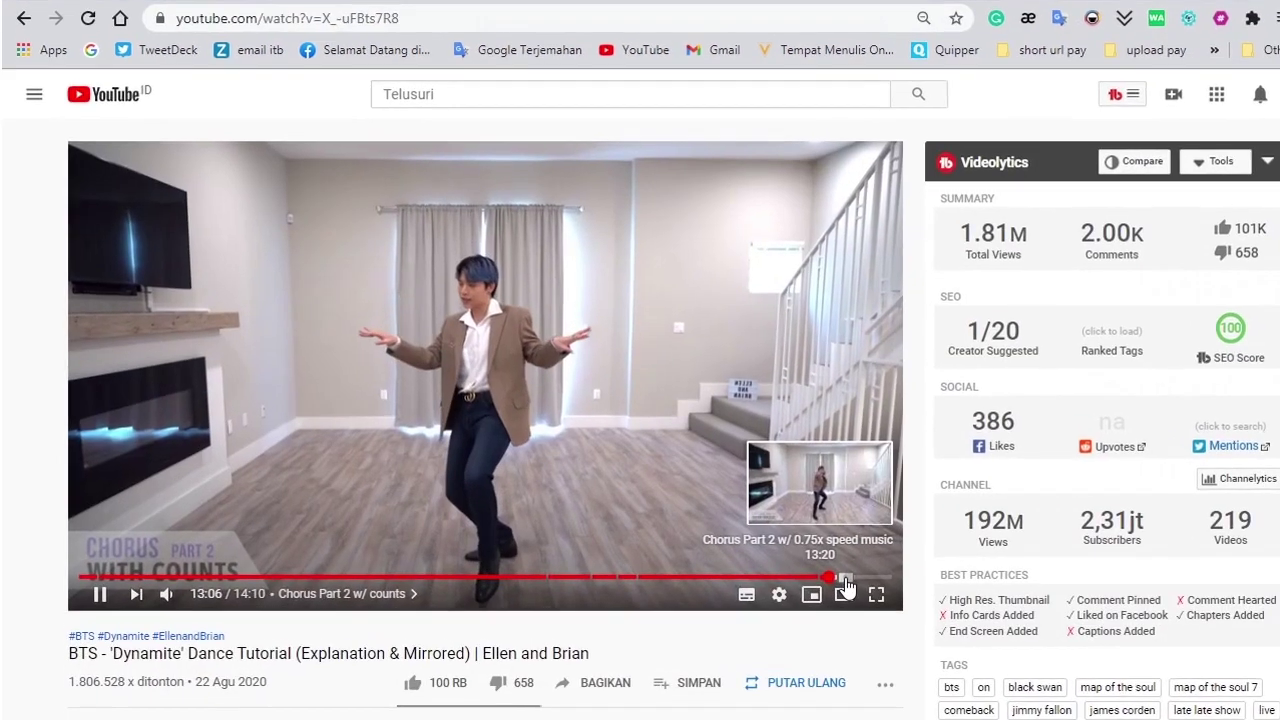
Jump the BTS Dynamite tutorial to the 13:20 chorus, watch, then return to the Kinetix tab.
{"action": "left_click", "coordinate": [845, 578]}
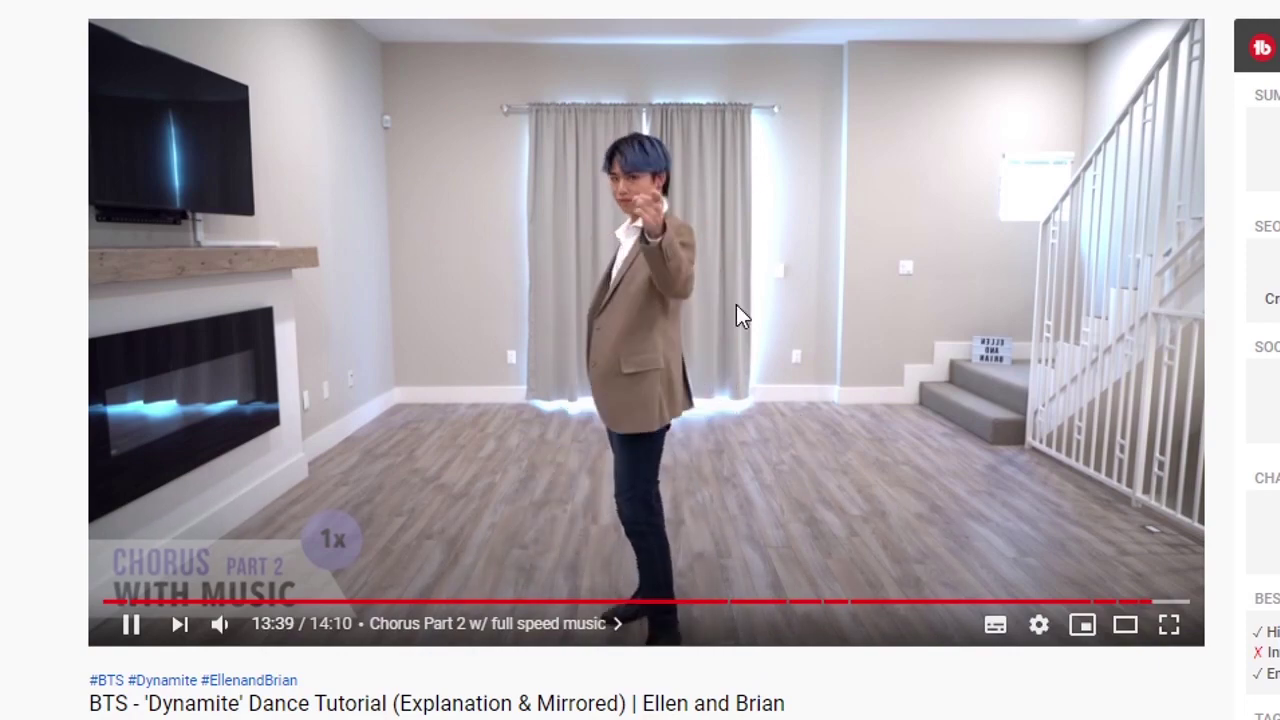
{"action": "left_click", "coordinate": [736, 304]}
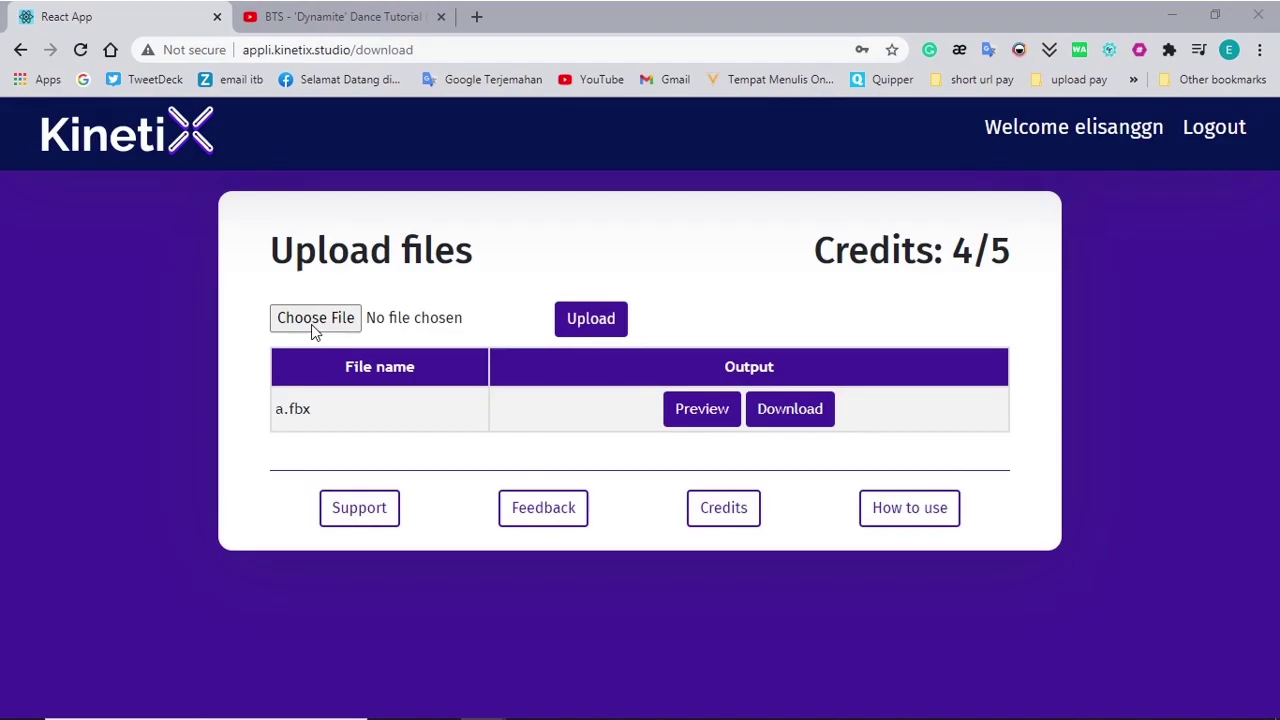
Cancel the file picker and download the converted a.fbx animation as a (2).fbx.
{"action": "left_click", "coordinate": [312, 326]}
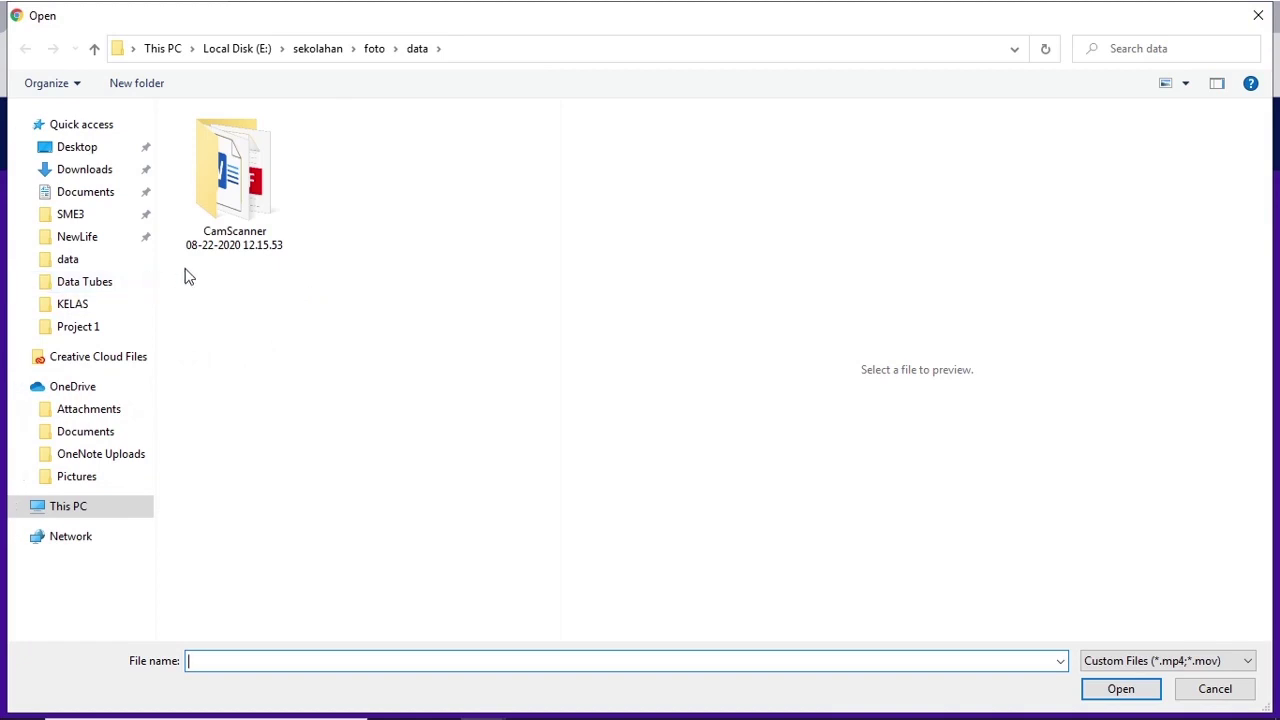
{"action": "left_click", "coordinate": [1267, 12]}
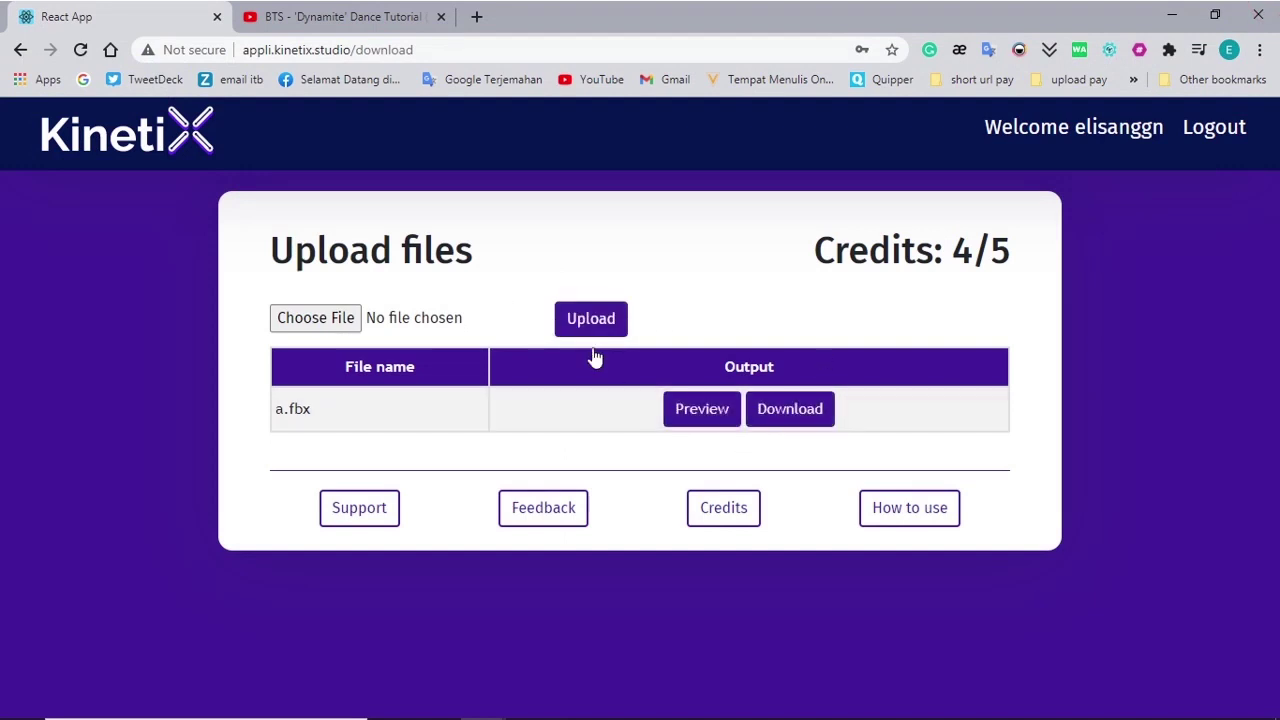
{"action": "left_click", "coordinate": [826, 416]}
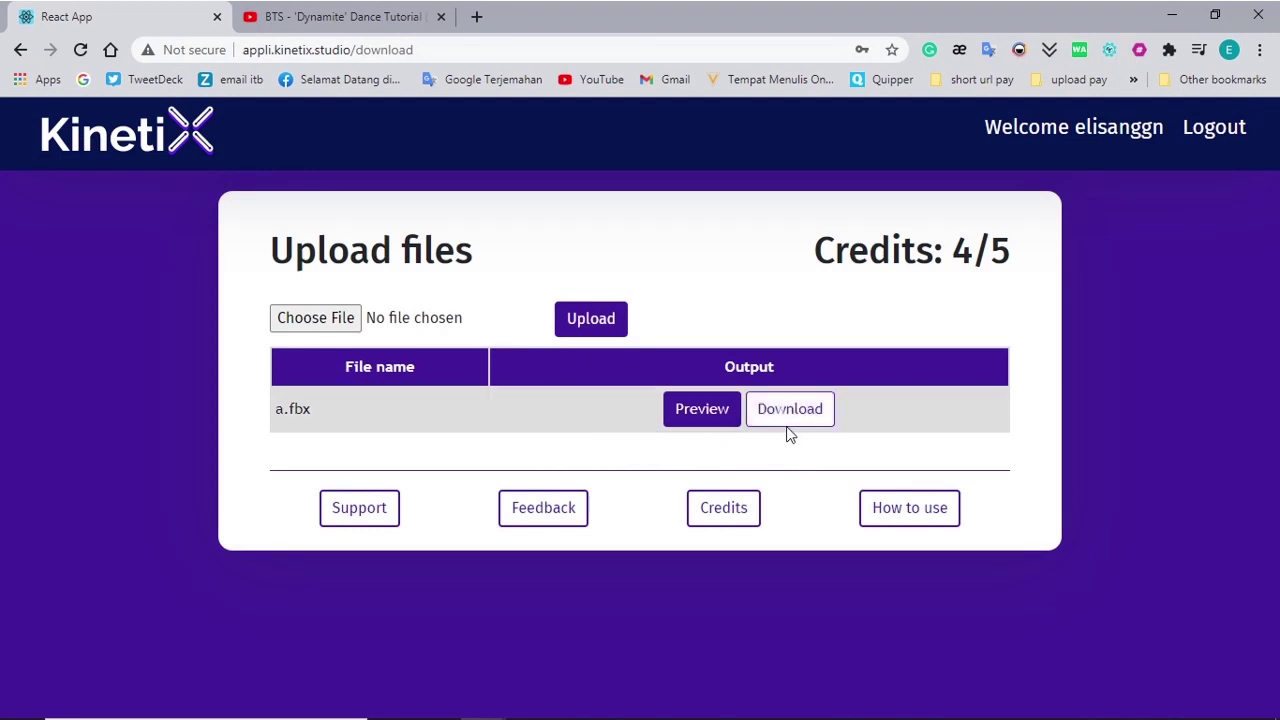
{"action": "left_click", "coordinate": [775, 418]}
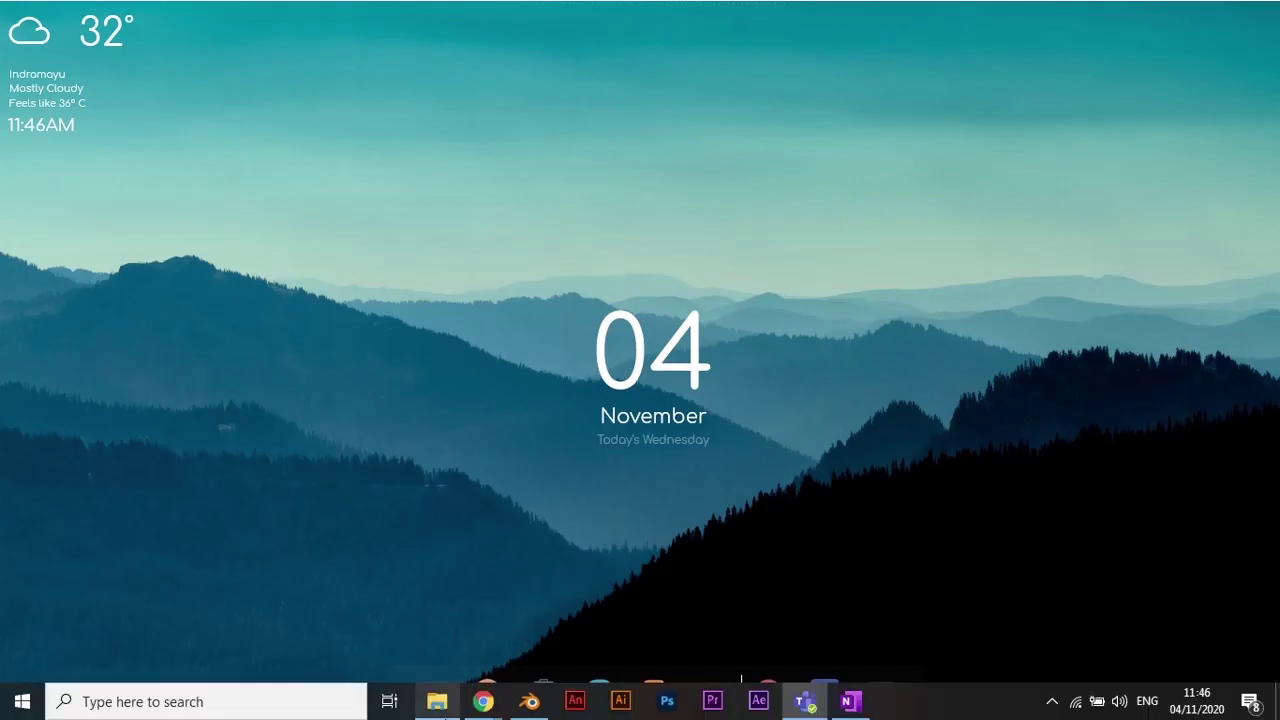
Launch Blender and delete the default cube from the scene.
{"action": "left_click", "coordinate": [528, 702]}
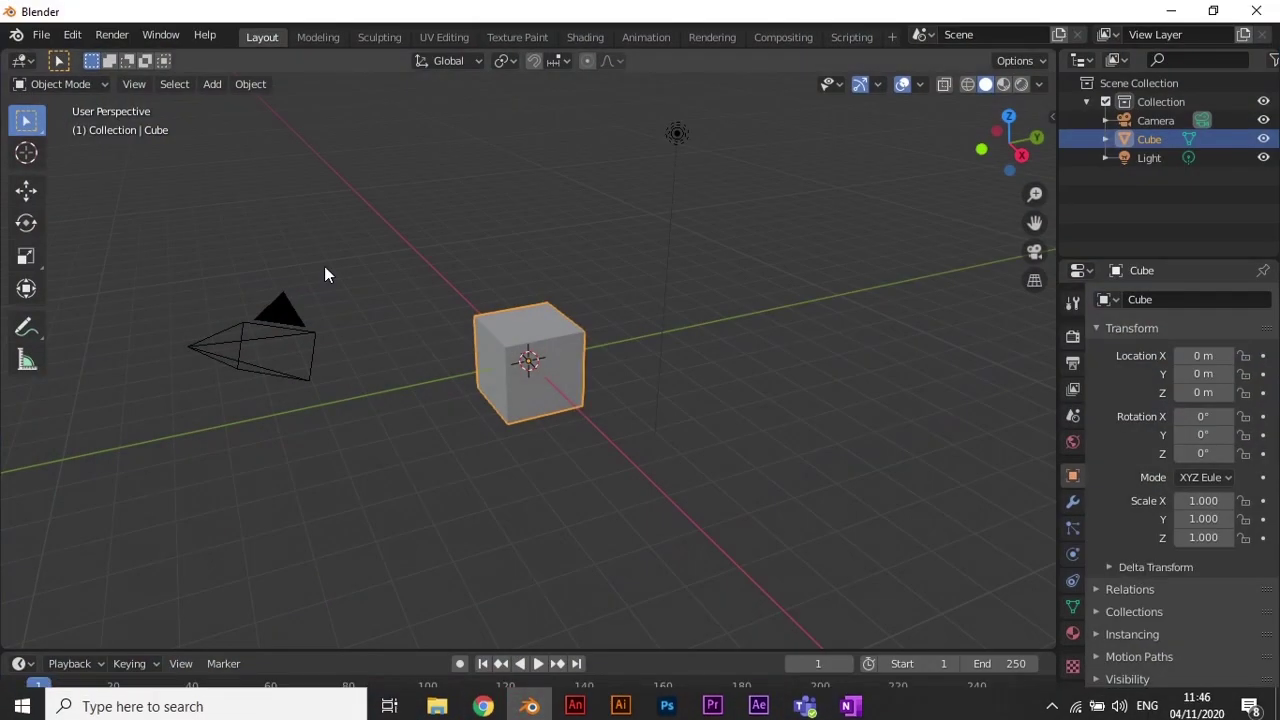
{"action": "left_click", "coordinate": [577, 363]}
{"action": "left_click", "coordinate": [571, 351]}
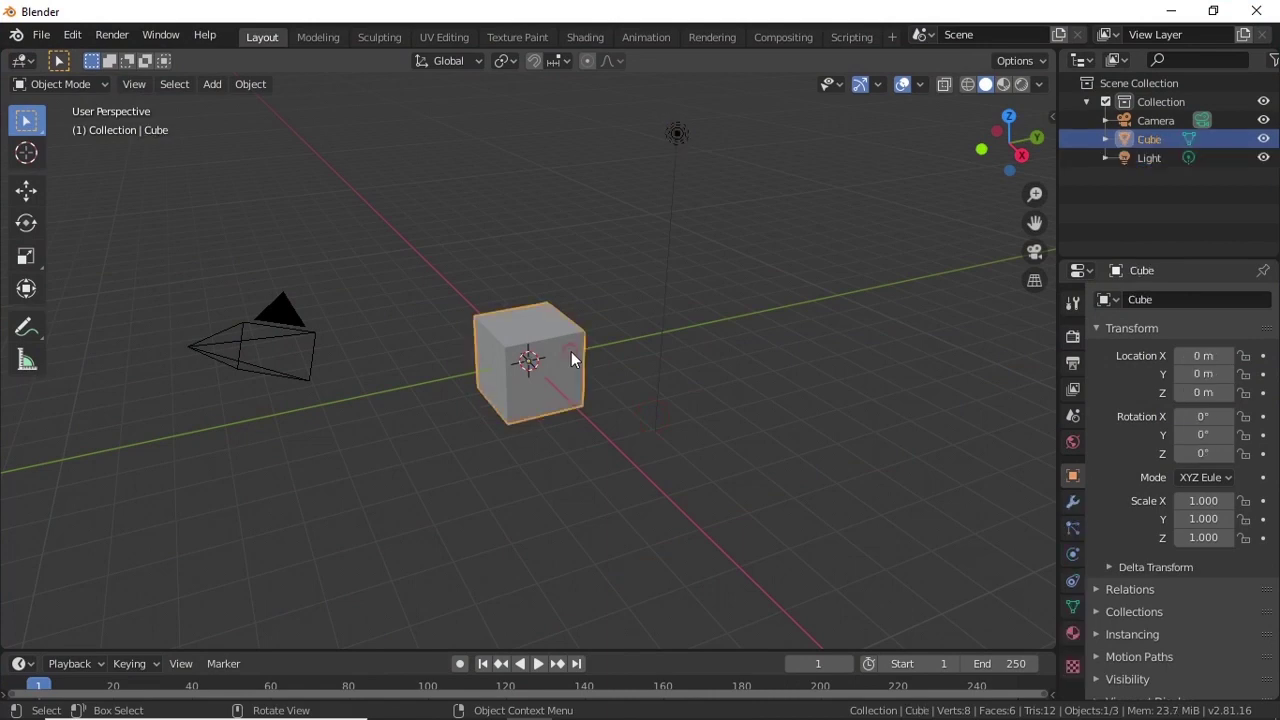
{"action": "key", "text": "Delete"}
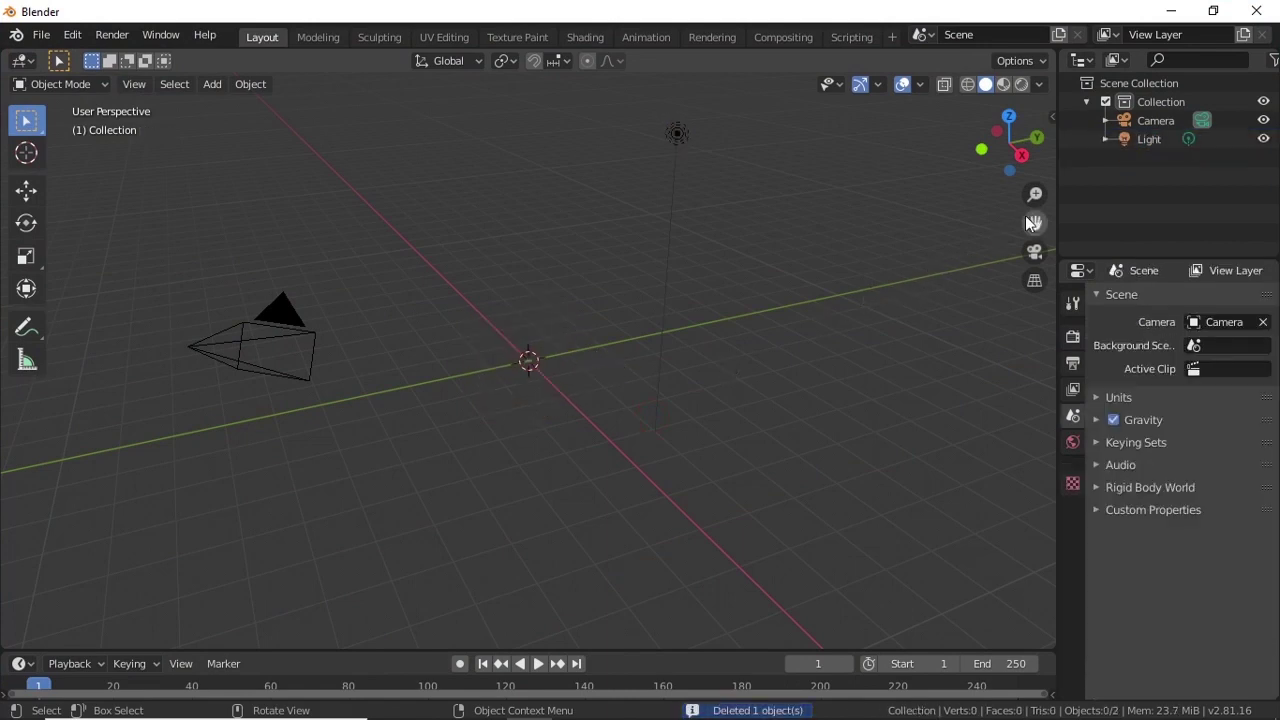
Import a.fbx from the Downloads folder via File > Import > FBX.
{"action": "left_click", "coordinate": [41, 35]}
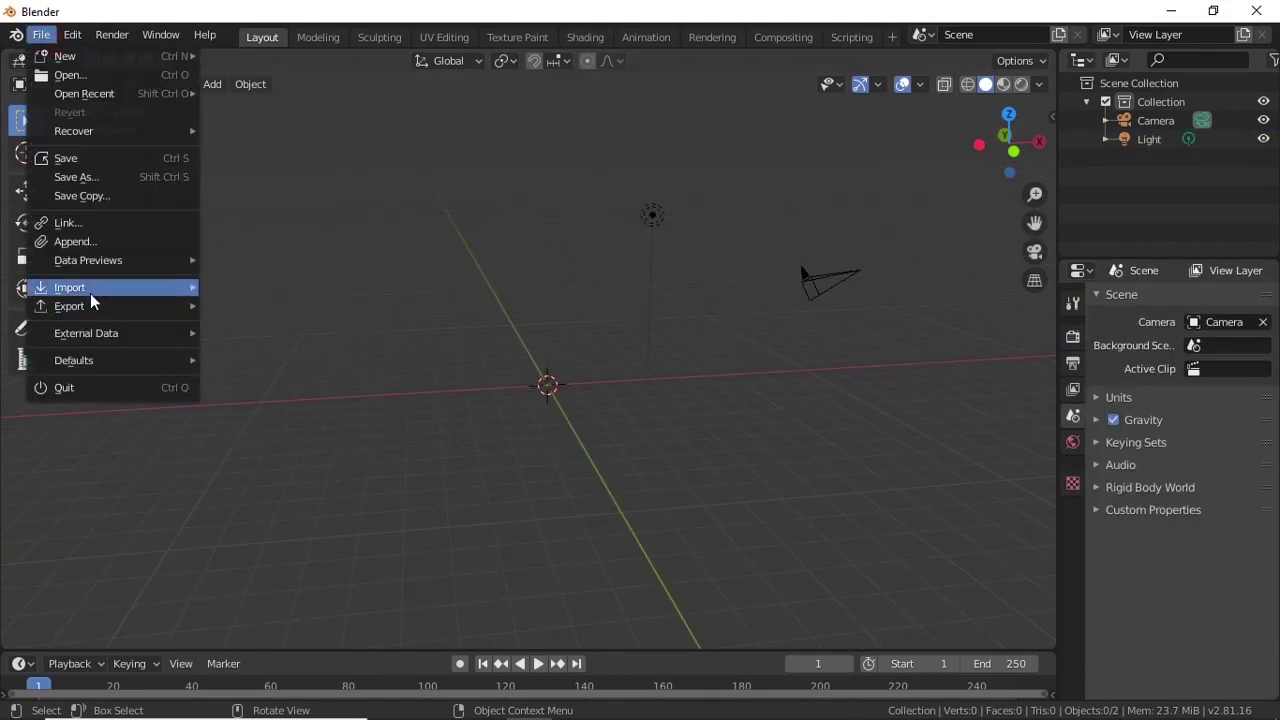
{"action": "mouse_move", "coordinate": [70, 287]}
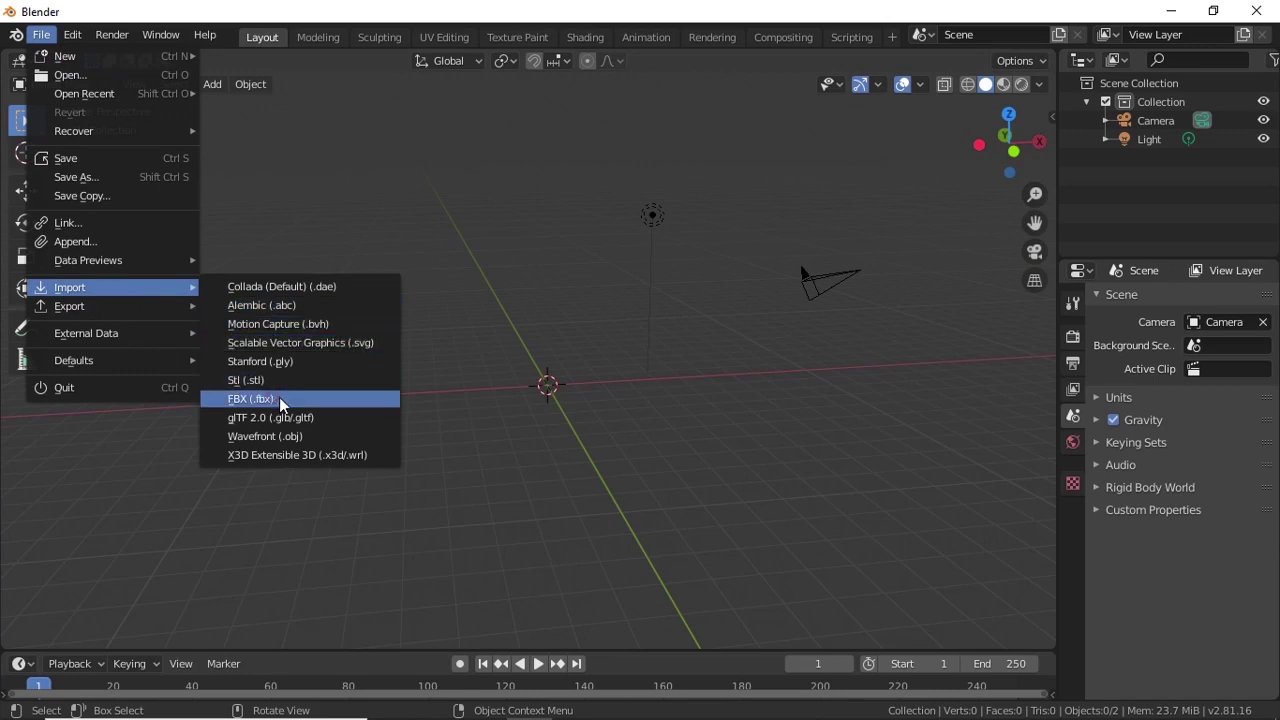
{"action": "left_click", "coordinate": [274, 398]}
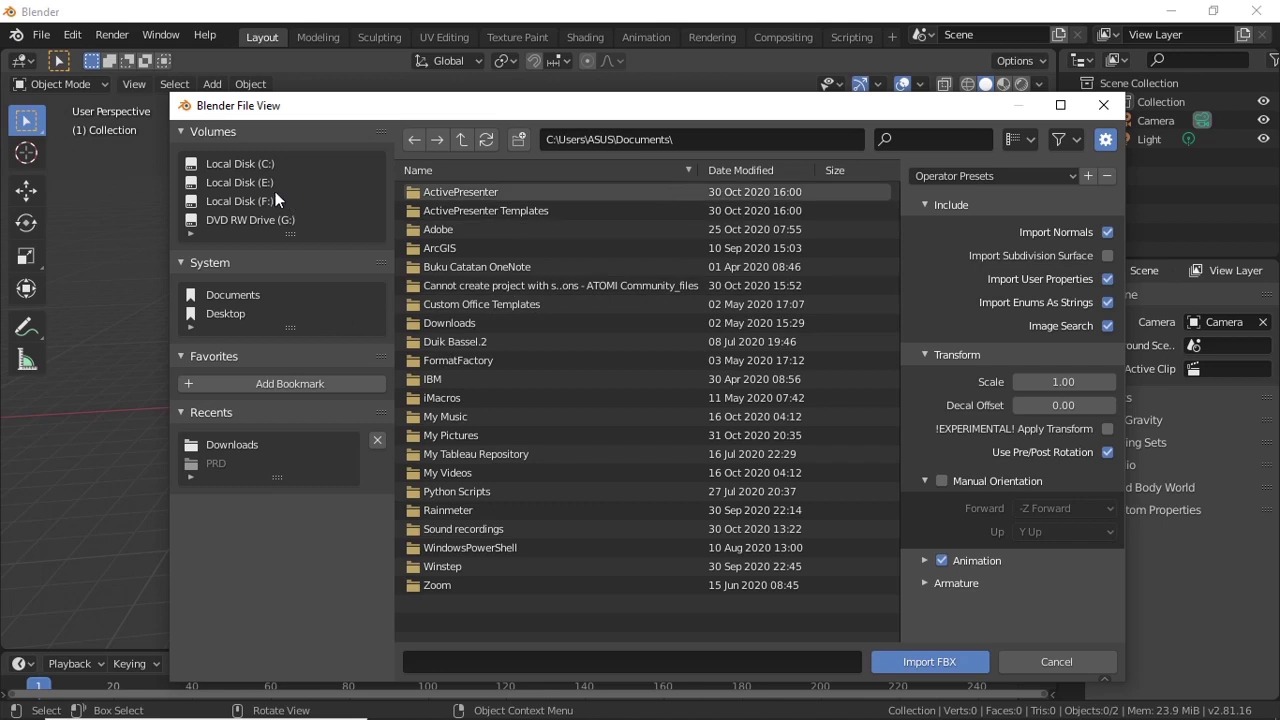
{"action": "left_click", "coordinate": [258, 168]}
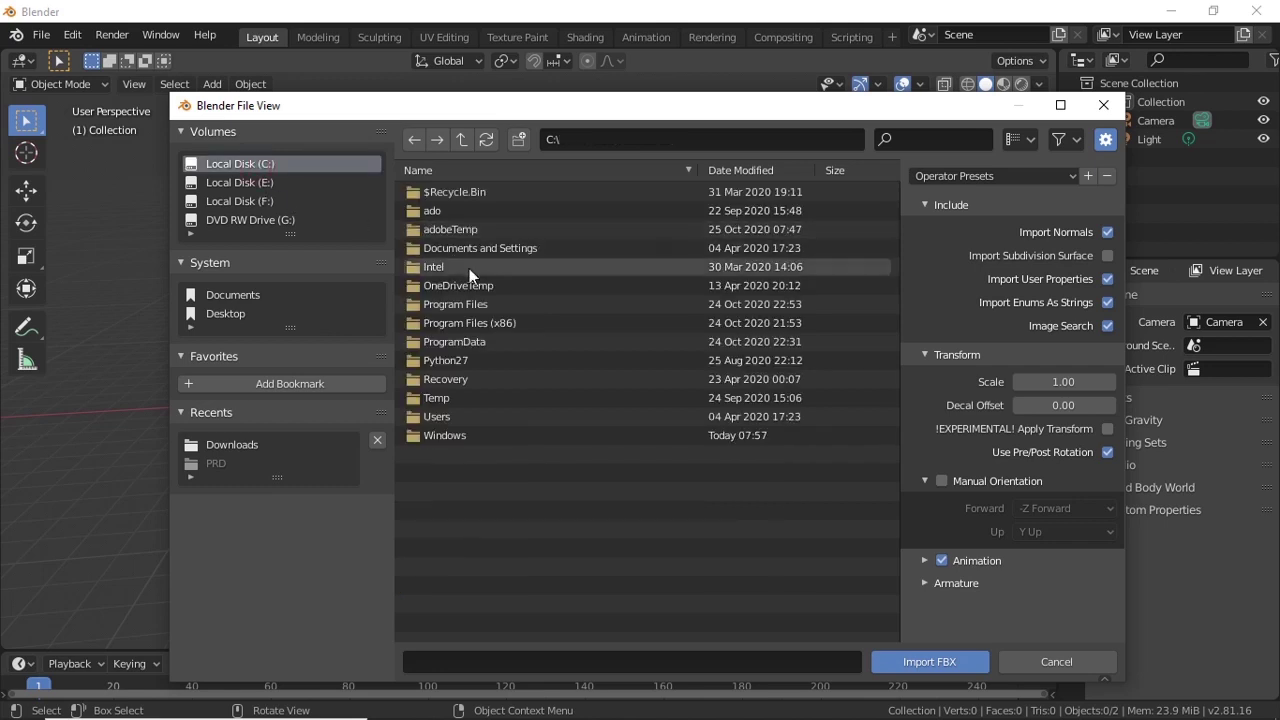
{"action": "left_click", "coordinate": [263, 447]}
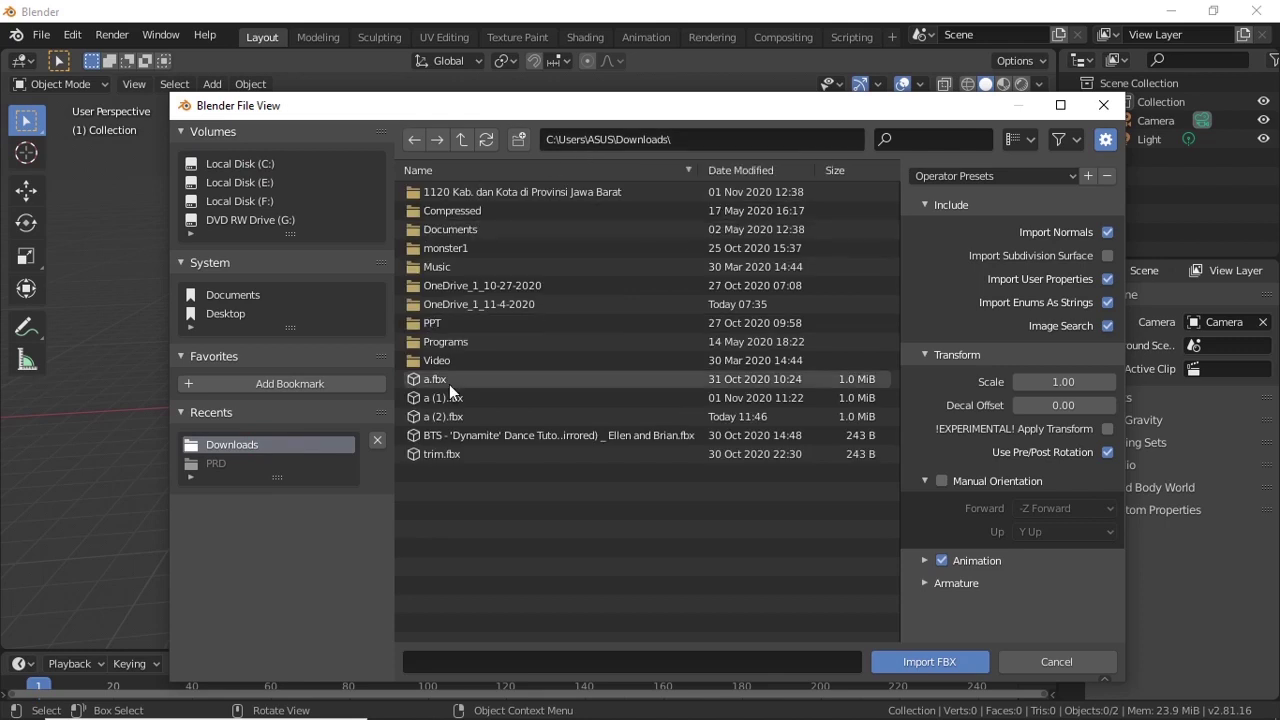
{"action": "left_click", "coordinate": [449, 384]}
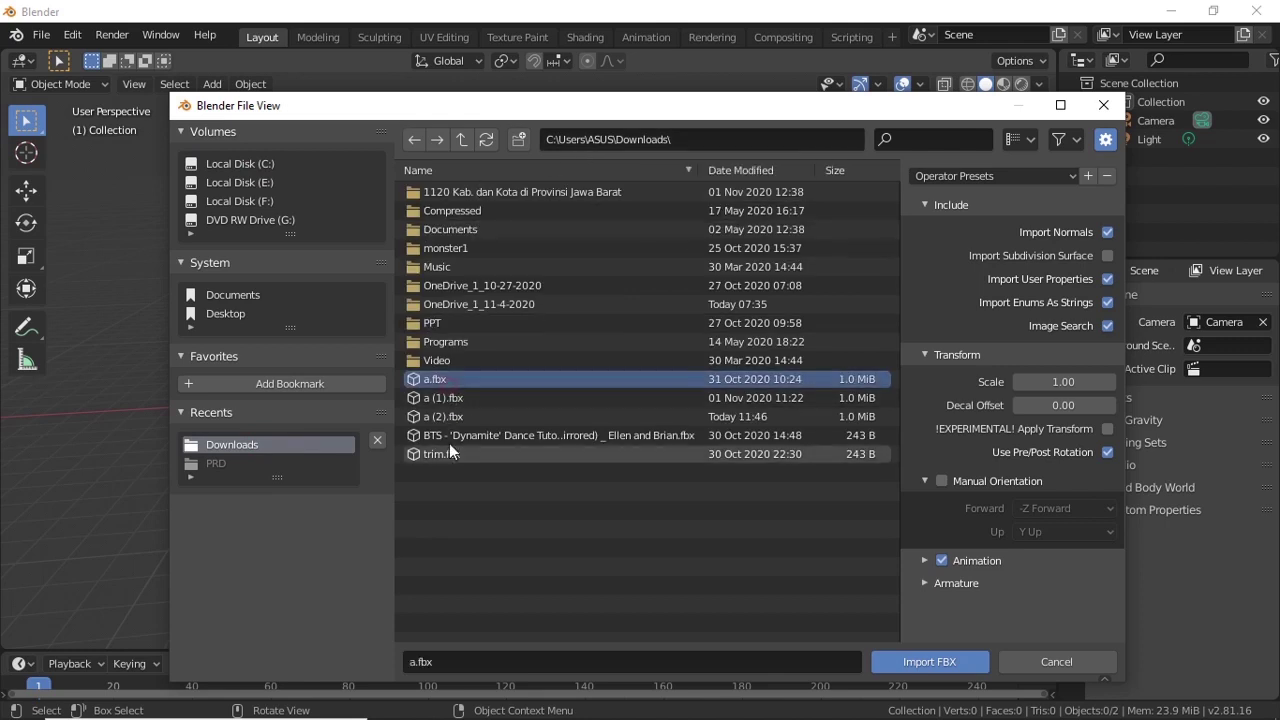
{"action": "left_click", "coordinate": [931, 662]}
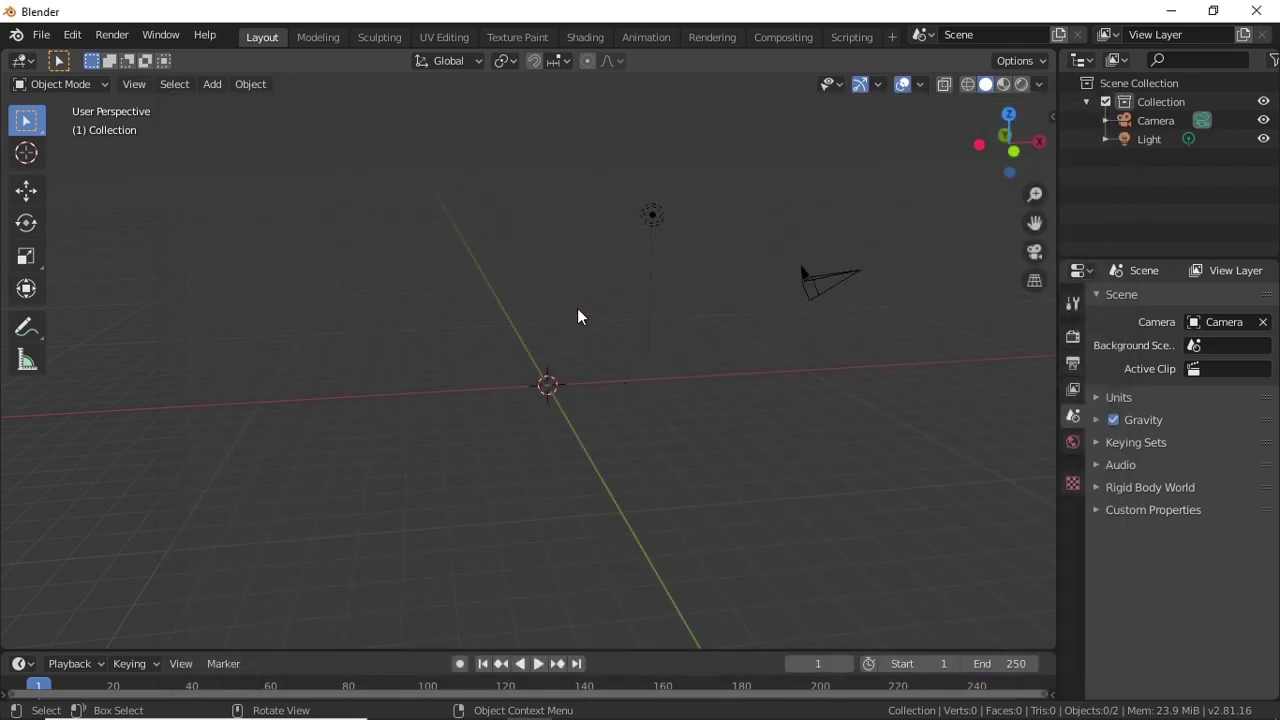
Toggle the SMPL armature between Edit and Pose Mode to inspect its T-pose bones.
{"action": "middle_click_drag", "start_coordinate": [711, 300], "coordinate": [751, 290]}
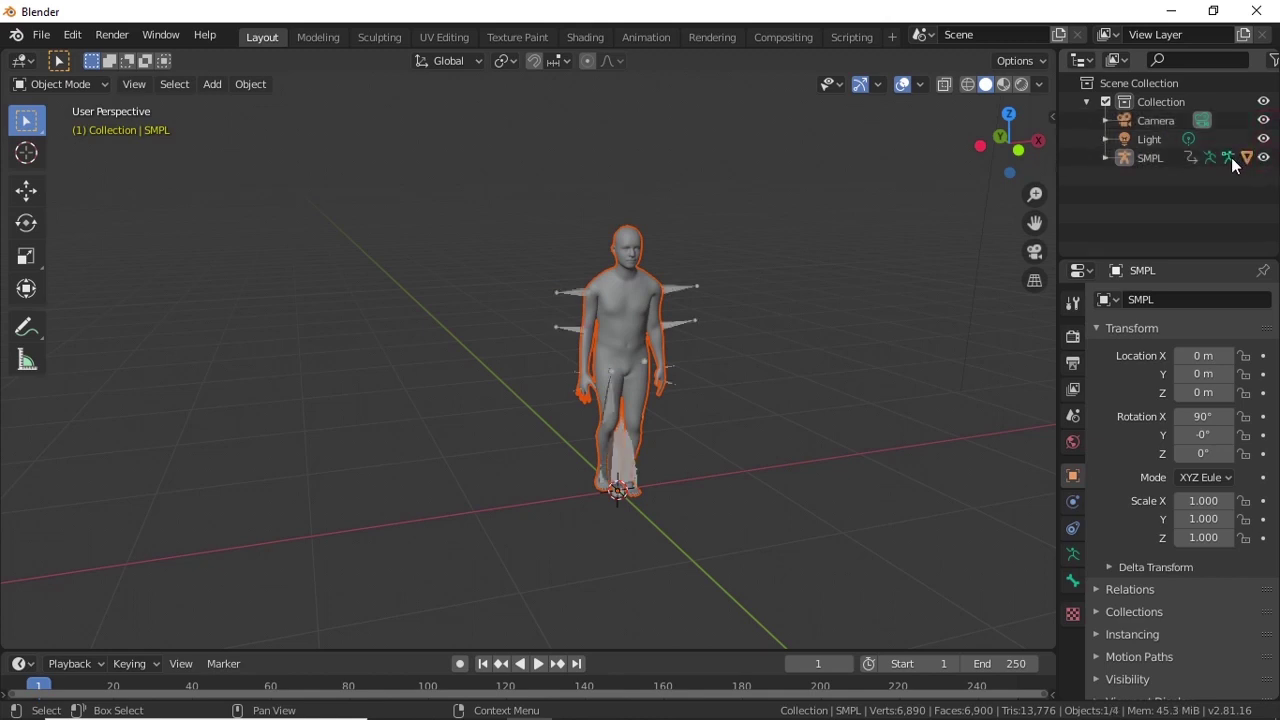
{"action": "left_click", "coordinate": [1228, 162]}
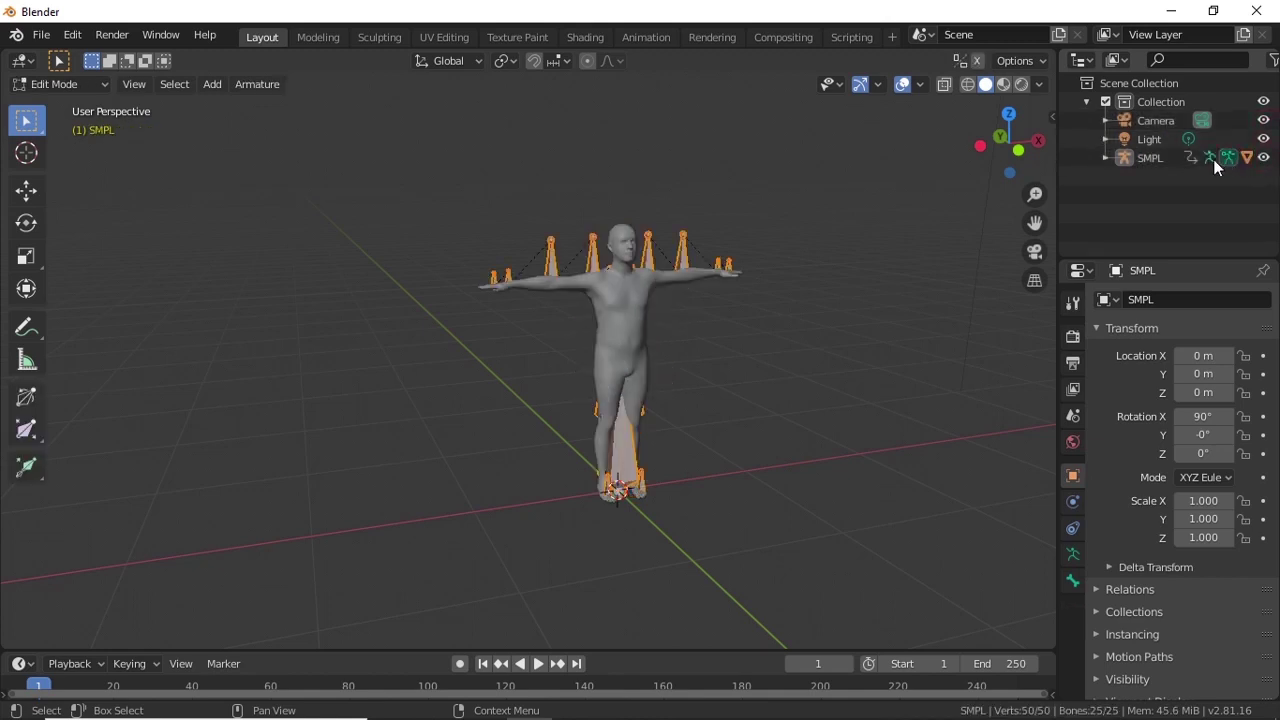
{"action": "left_click", "coordinate": [1210, 158]}
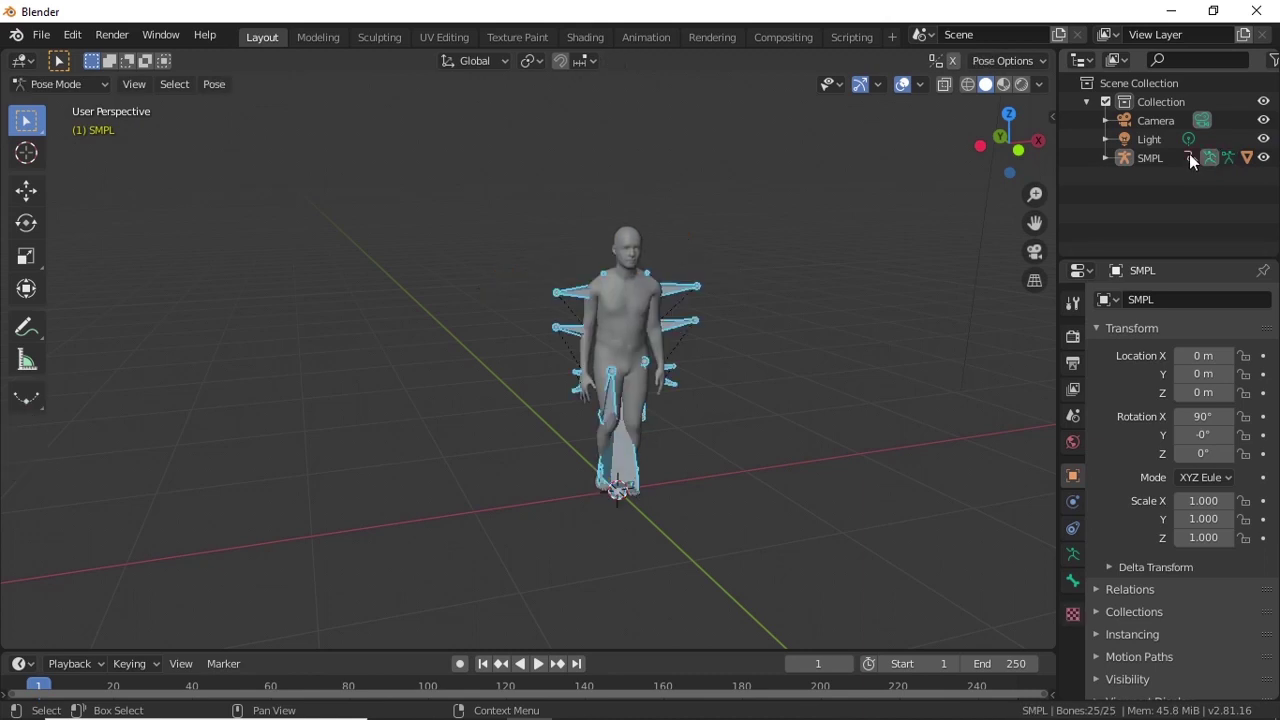
{"action": "left_click", "coordinate": [1205, 157]}
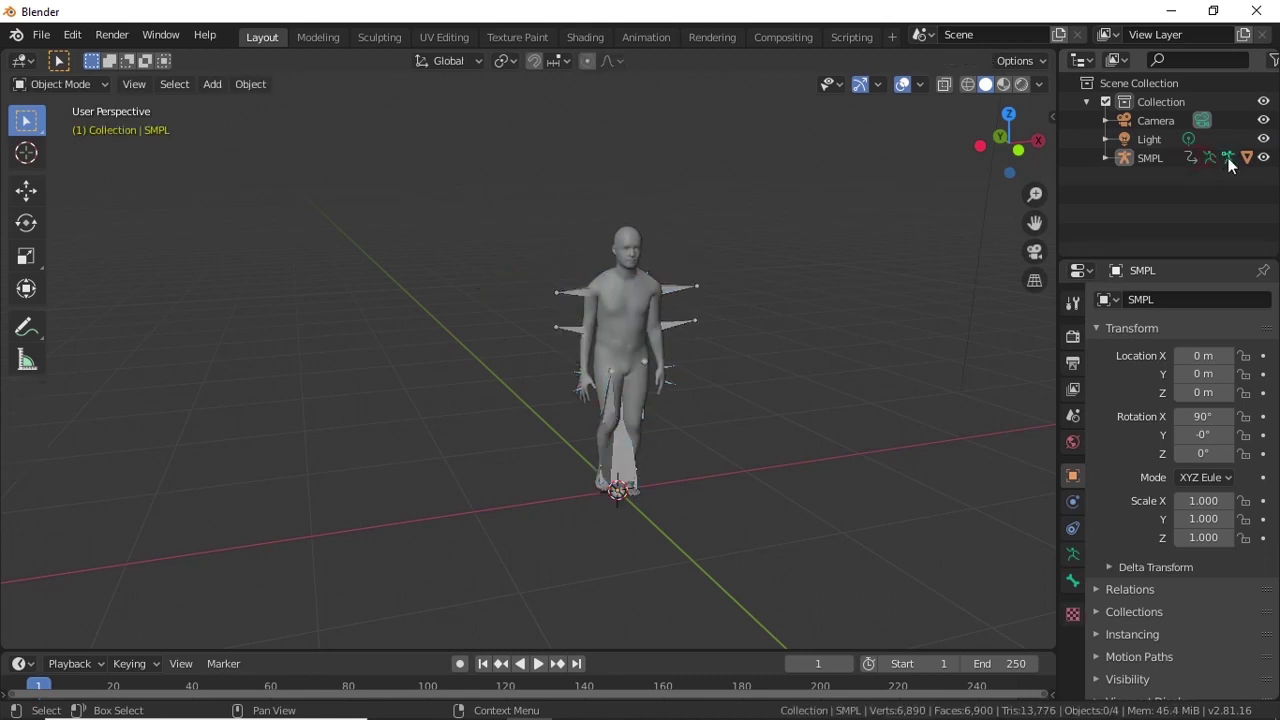
{"action": "left_click", "coordinate": [1229, 159]}
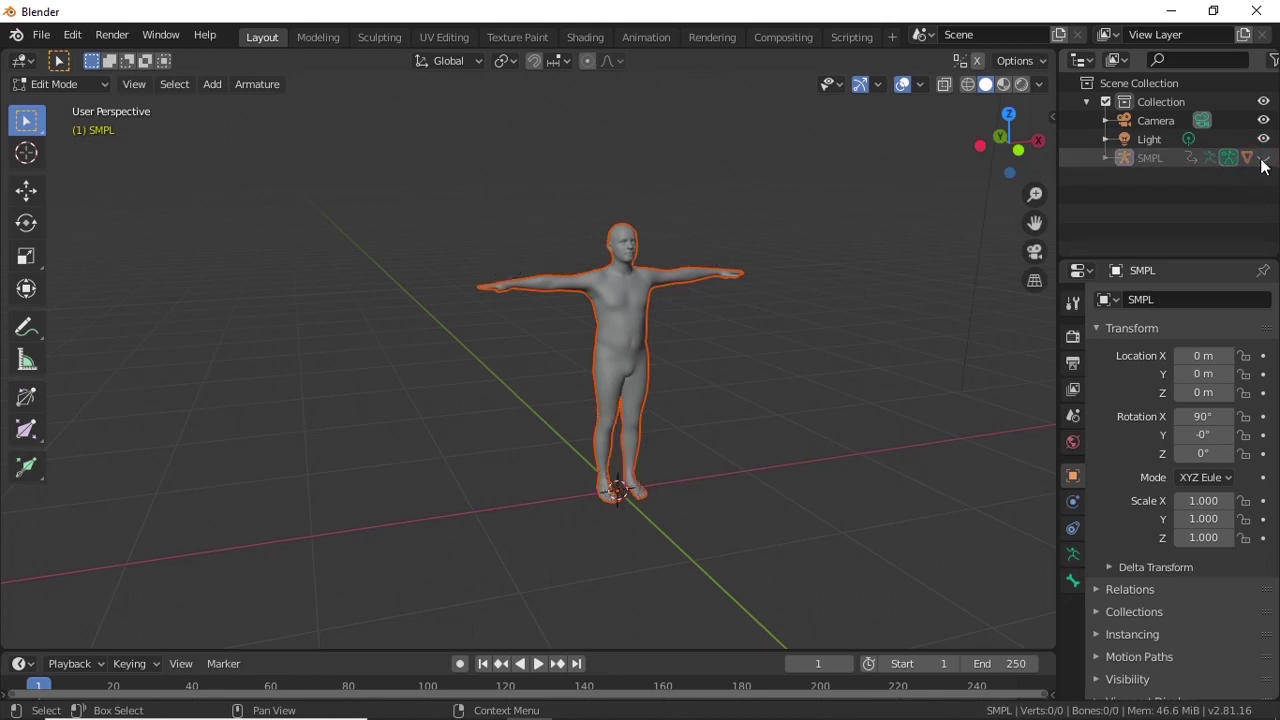
Orbit and pan to face the figure frontally, and enlarge the timeline.
{"action": "mouse_move", "coordinate": [655, 331]}
{"action": "middle_mouse_down"}
{"action": "mouse_move", "coordinate": [420, 340]}
{"action": "mouse_move", "coordinate": [592, 340]}
{"action": "middle_mouse_up"}
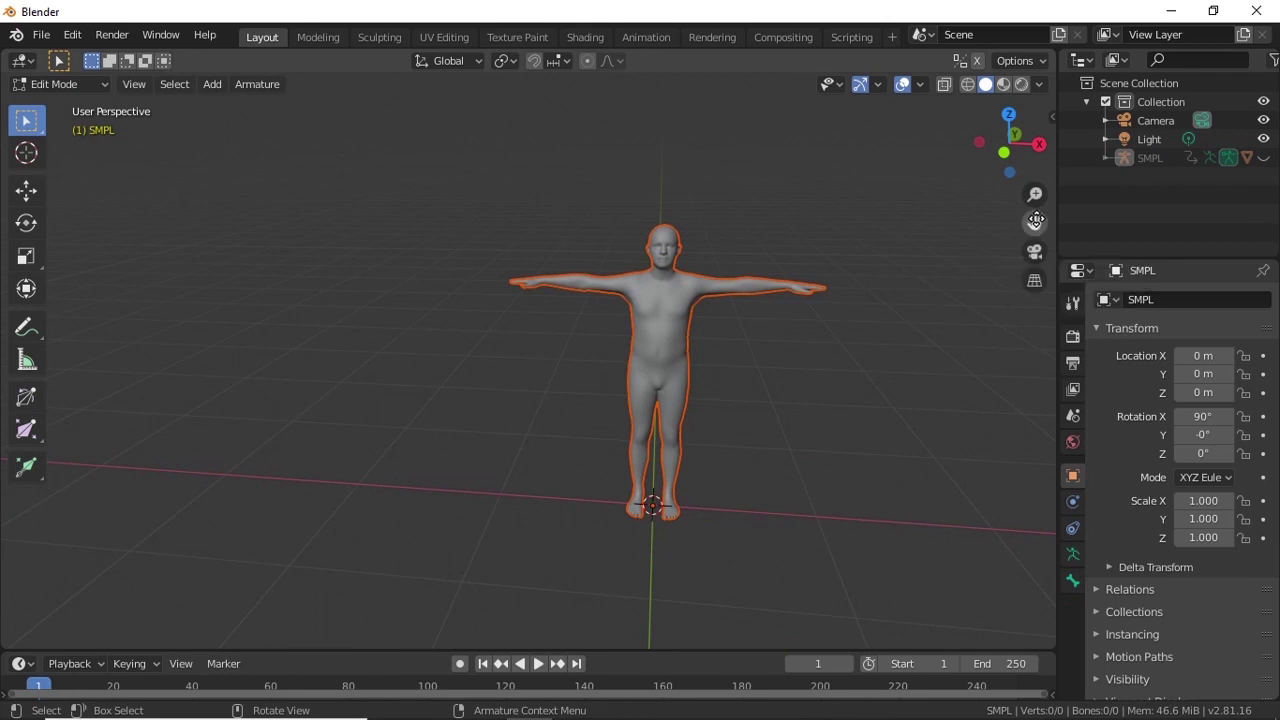
{"action": "mouse_move", "coordinate": [1036, 220]}
{"action": "left_mouse_down"}
{"action": "mouse_move", "coordinate": [997, 245]}
{"action": "mouse_move", "coordinate": [1006, 217]}
{"action": "mouse_move", "coordinate": [980, 197]}
{"action": "left_mouse_up"}
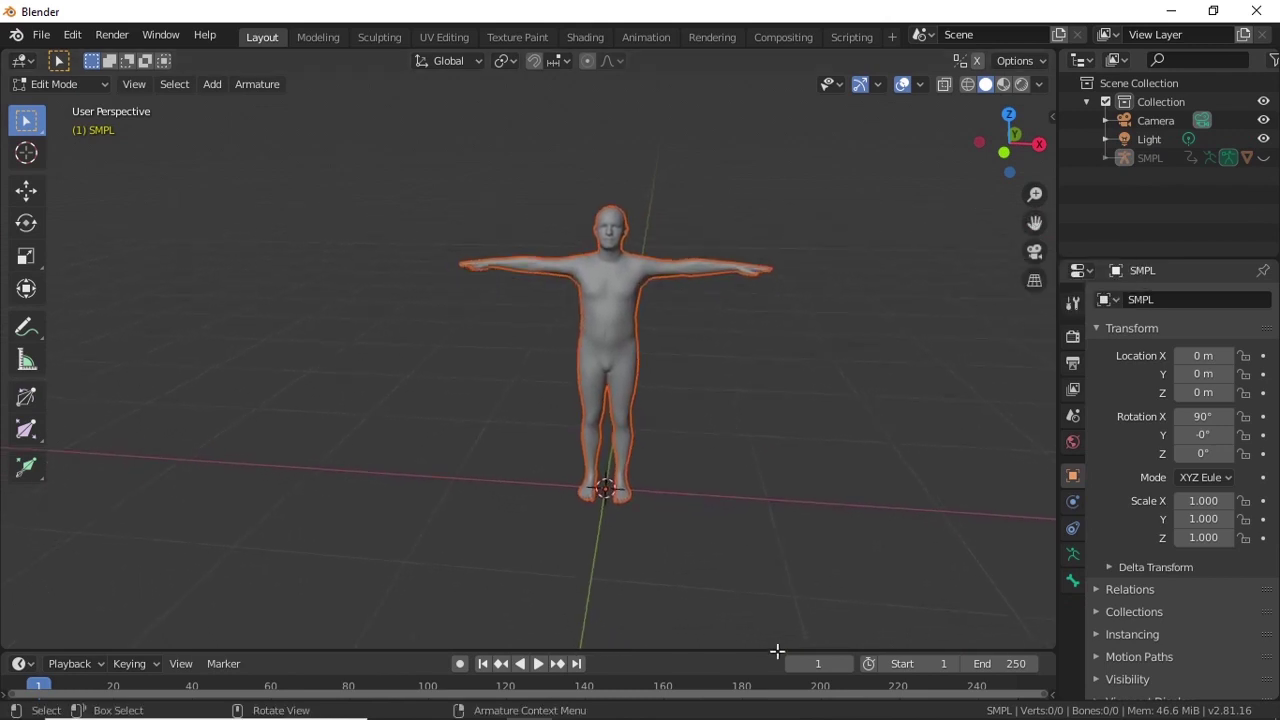
{"action": "mouse_move", "coordinate": [771, 651]}
{"action": "left_mouse_down"}
{"action": "mouse_move", "coordinate": [803, 460]}
{"action": "mouse_move", "coordinate": [803, 514]}
{"action": "left_mouse_up"}
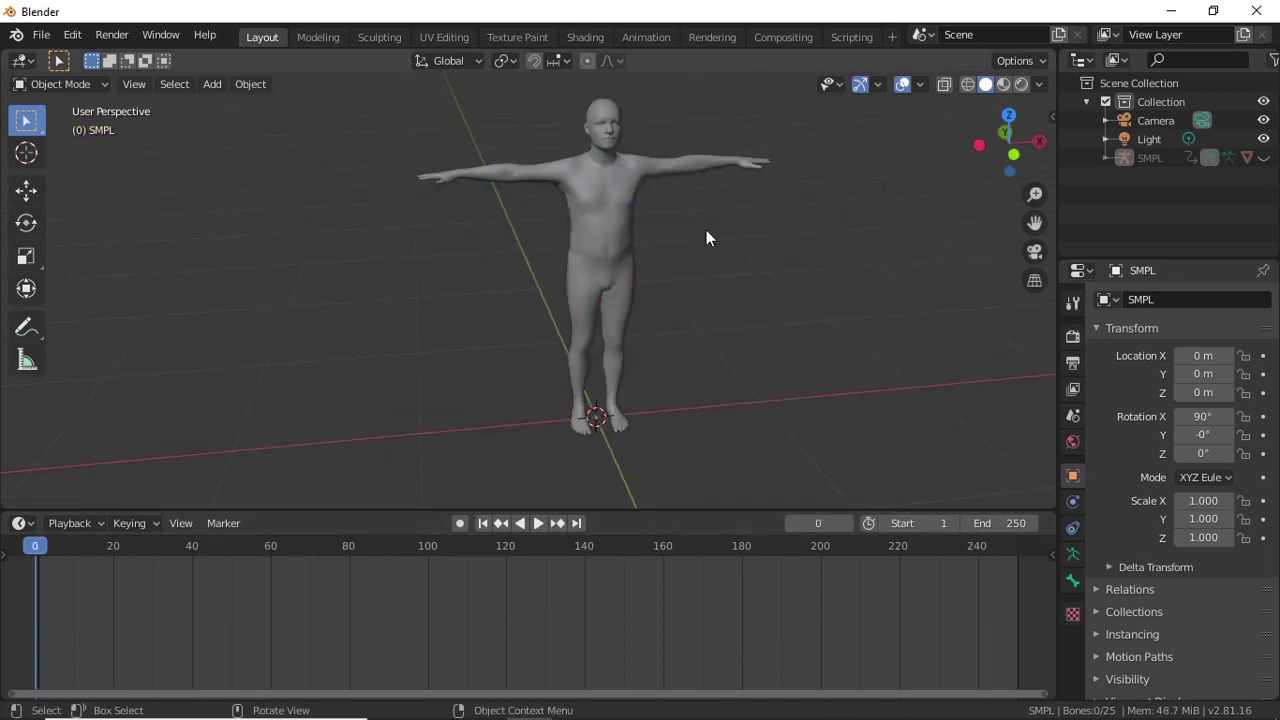
Play the dance animation, orbit around the dancing figure, and unhide the SMPL armature.
{"action": "middle_click_drag", "start_coordinate": [712, 217], "coordinate": [674, 205]}
{"action": "key", "text": "space"}
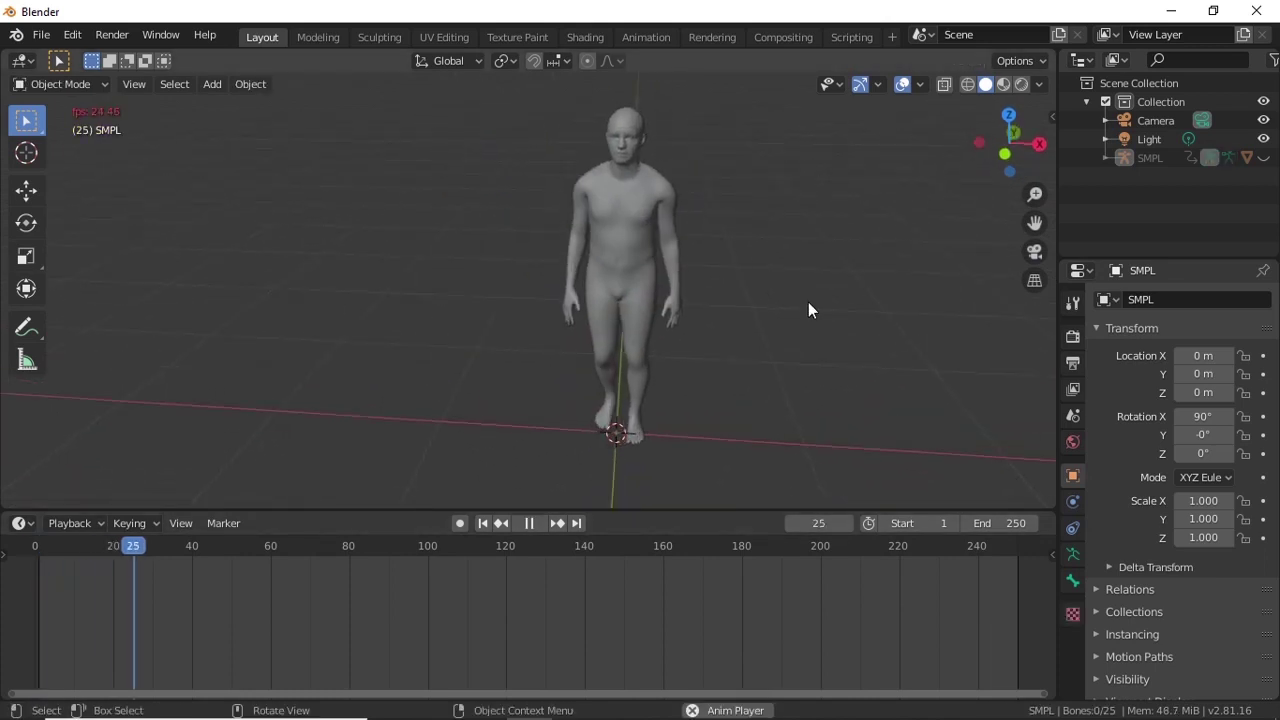
{"action": "scroll", "coordinate": [804, 310], "scroll_direction": "down", "scroll_amount": 1}
{"action": "scroll", "coordinate": [800, 310], "scroll_direction": "down", "scroll_amount": 1}
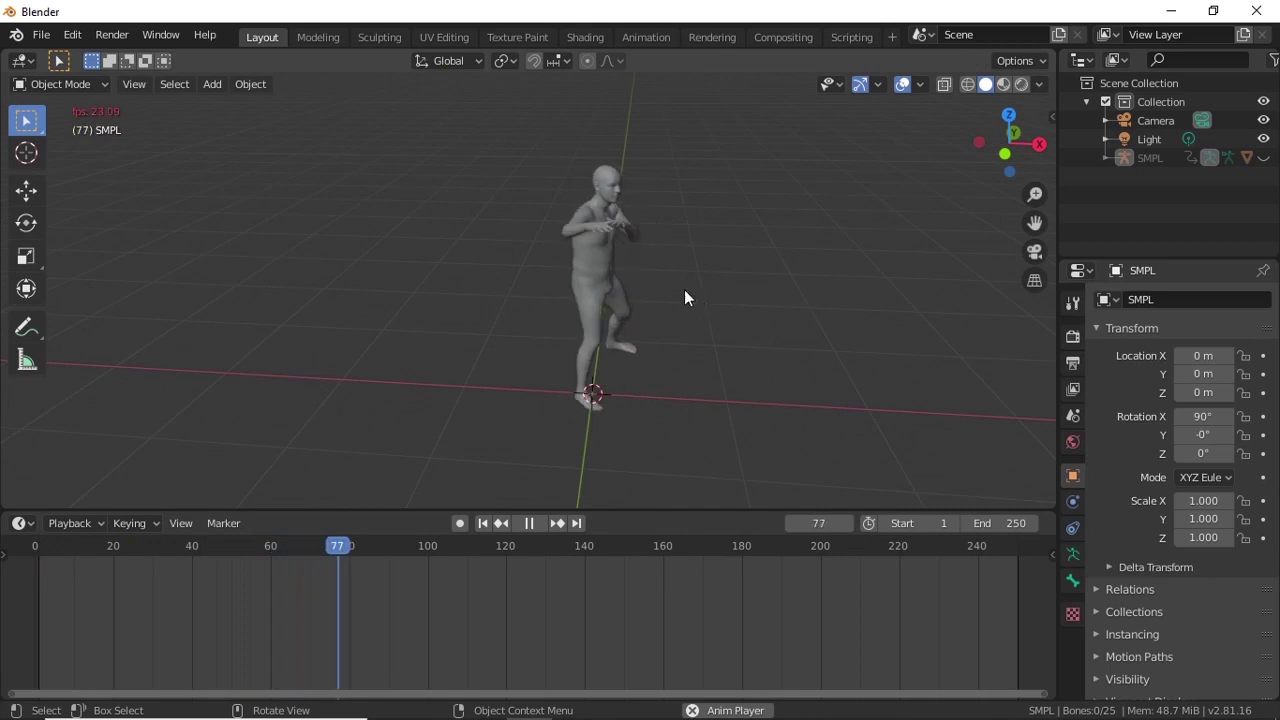
{"action": "mouse_move", "coordinate": [691, 350]}
{"action": "middle_mouse_down"}
{"action": "mouse_move", "coordinate": [707, 298]}
{"action": "mouse_move", "coordinate": [686, 307]}
{"action": "middle_mouse_up"}
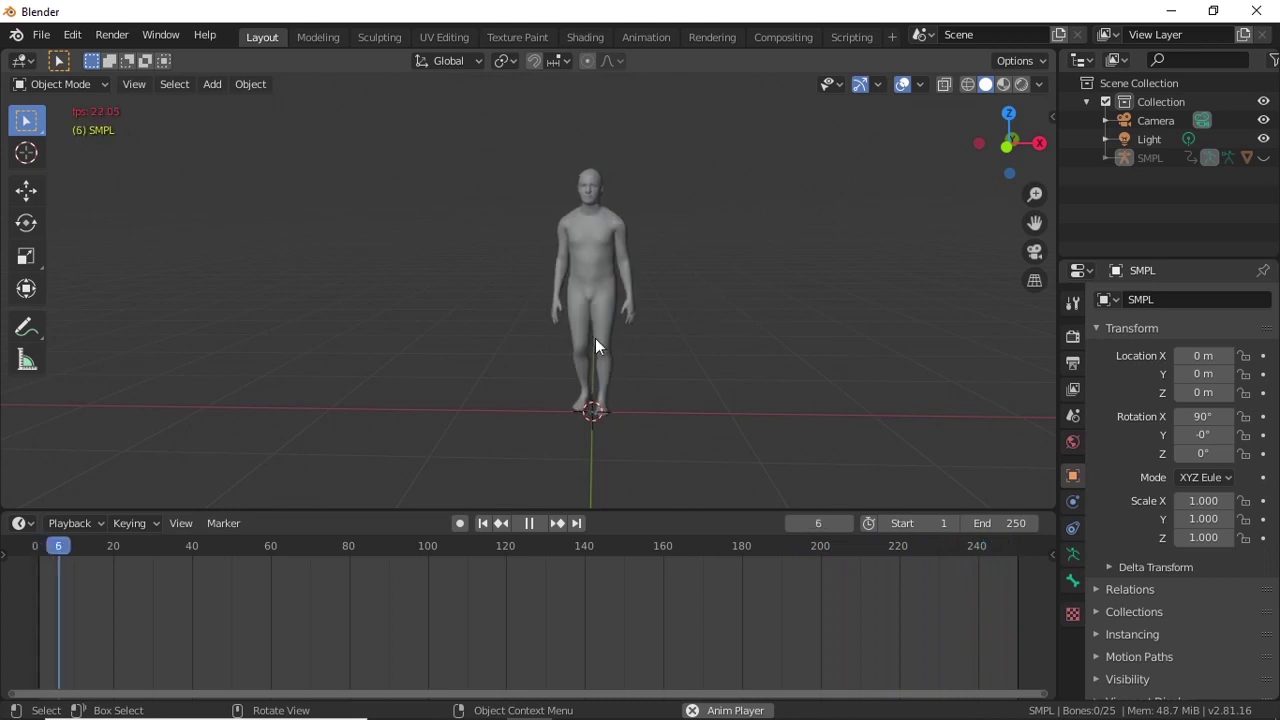
{"action": "mouse_move", "coordinate": [616, 300]}
{"action": "middle_mouse_down"}
{"action": "mouse_move", "coordinate": [812, 297]}
{"action": "mouse_move", "coordinate": [750, 315]}
{"action": "mouse_move", "coordinate": [952, 320]}
{"action": "middle_mouse_up"}
{"action": "mouse_move", "coordinate": [551, 314]}
{"action": "middle_mouse_down"}
{"action": "mouse_move", "coordinate": [627, 303]}
{"action": "mouse_move", "coordinate": [807, 327]}
{"action": "mouse_move", "coordinate": [991, 323]}
{"action": "mouse_move", "coordinate": [1023, 301]}
{"action": "middle_mouse_up"}
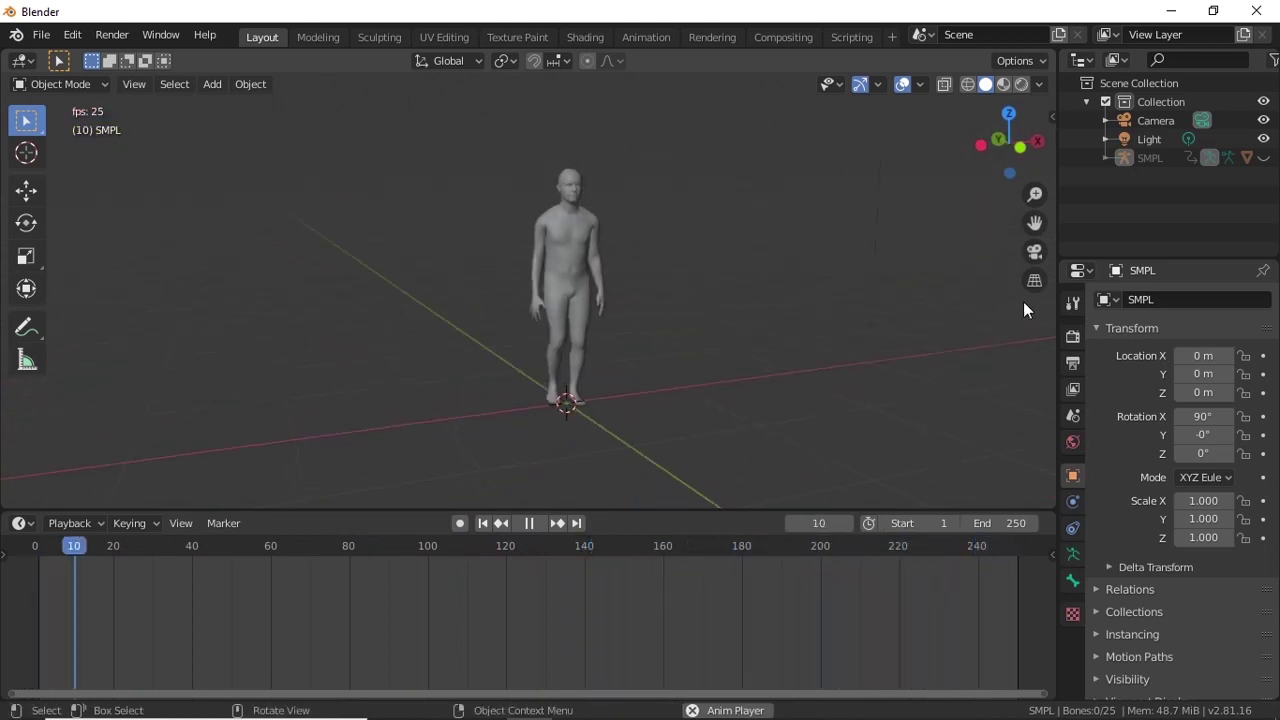
{"action": "left_click", "coordinate": [1262, 158]}
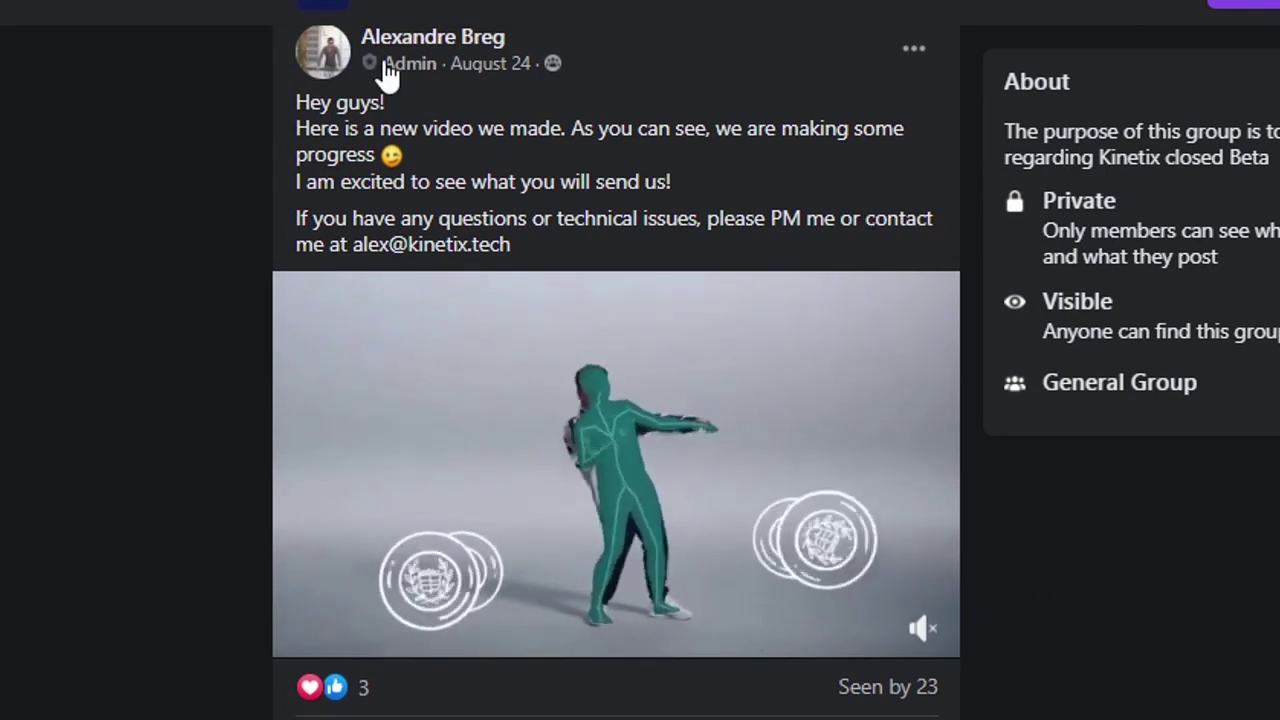
Scroll the Kinetix group feed to the 'This is my test' post, then play and pause its video.
{"action": "mouse_move", "coordinate": [294, 100]}
{"action": "left_mouse_down"}
{"action": "mouse_move", "coordinate": [662, 162]}
{"action": "mouse_move", "coordinate": [752, 195]}
{"action": "mouse_move", "coordinate": [783, 240]}
{"action": "left_mouse_up"}
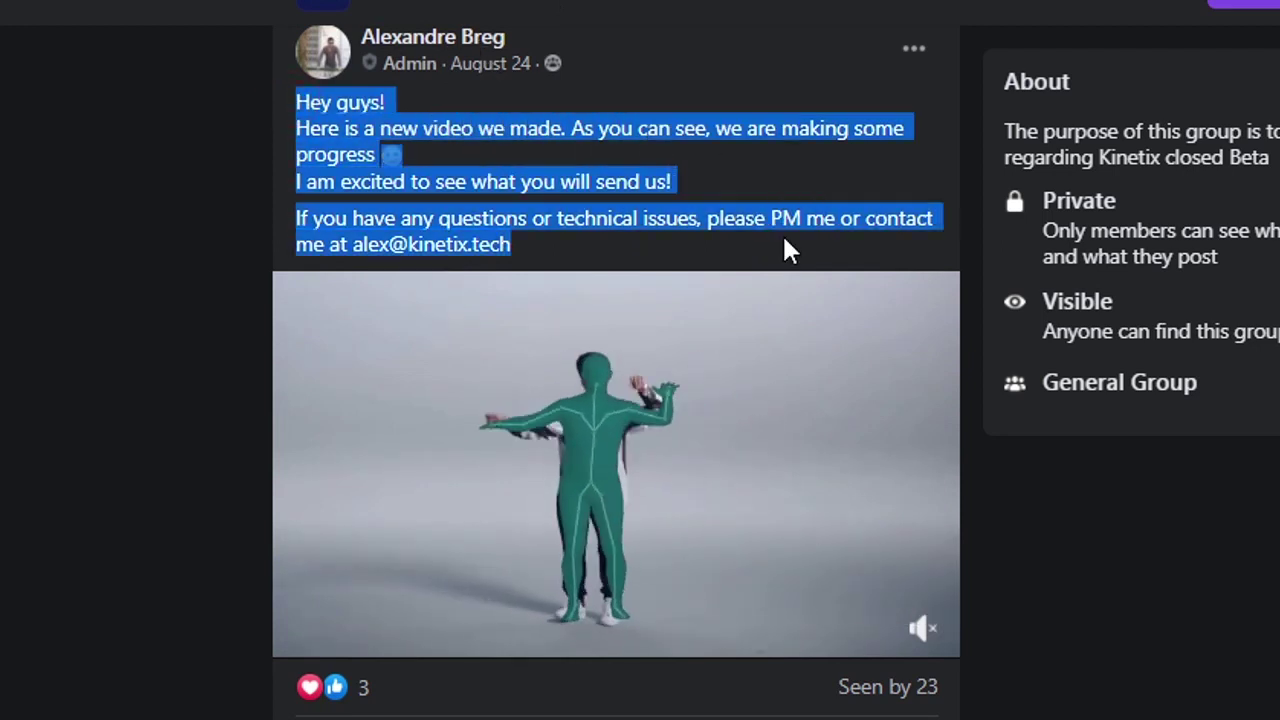
{"action": "left_click", "coordinate": [1234, 523]}
{"action": "mouse_move", "coordinate": [616, 464]}
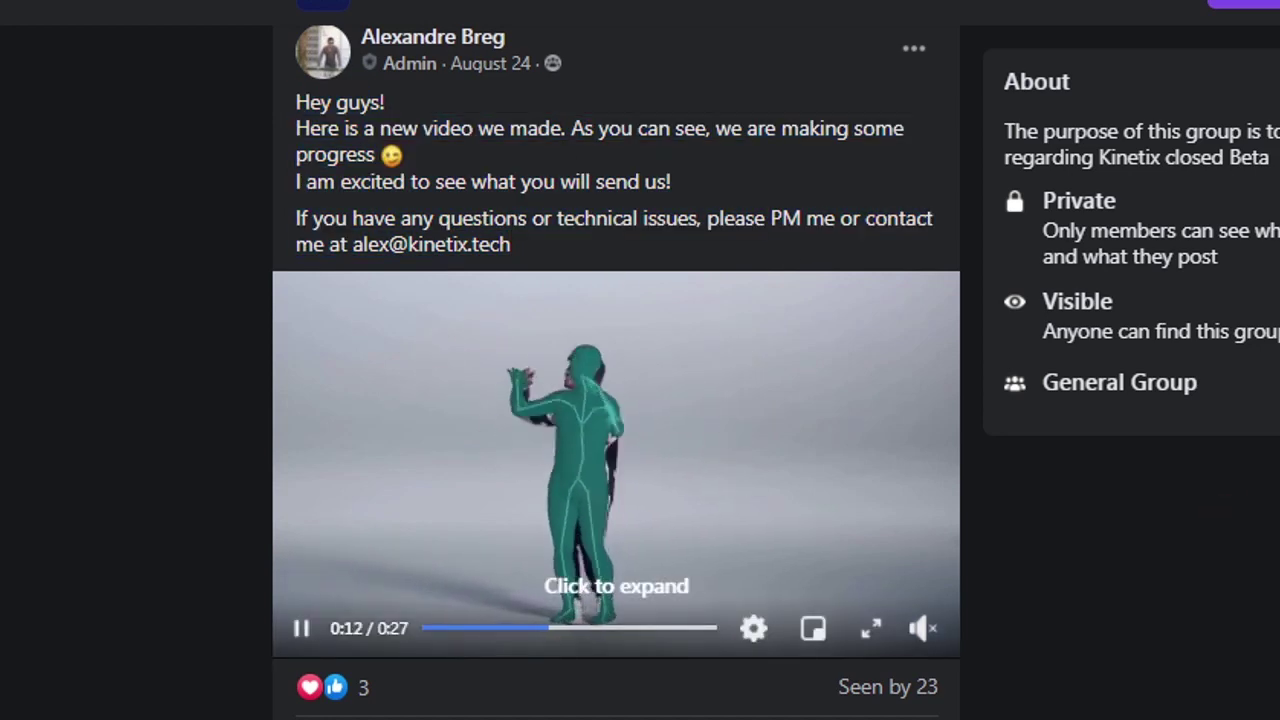
{"action": "scroll", "coordinate": [871, 286], "scroll_direction": "down", "scroll_amount": 10}
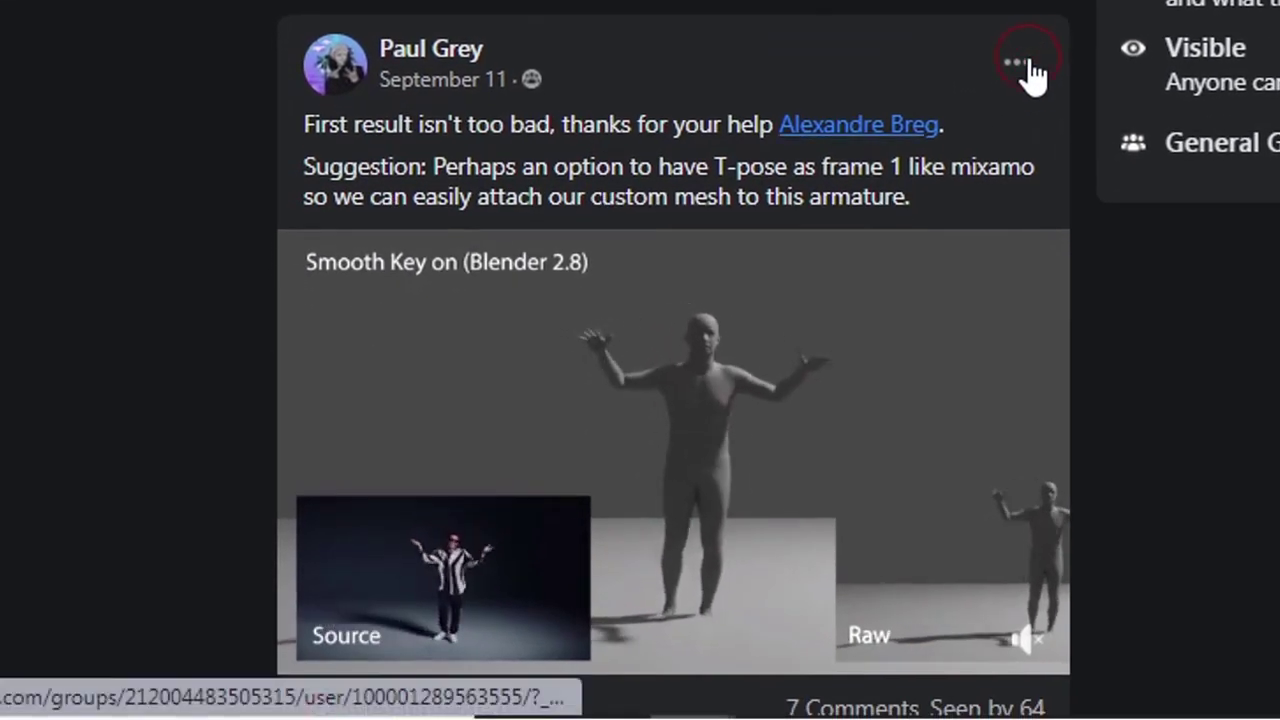
{"action": "scroll", "coordinate": [612, 480], "scroll_direction": "down", "scroll_amount": 8}
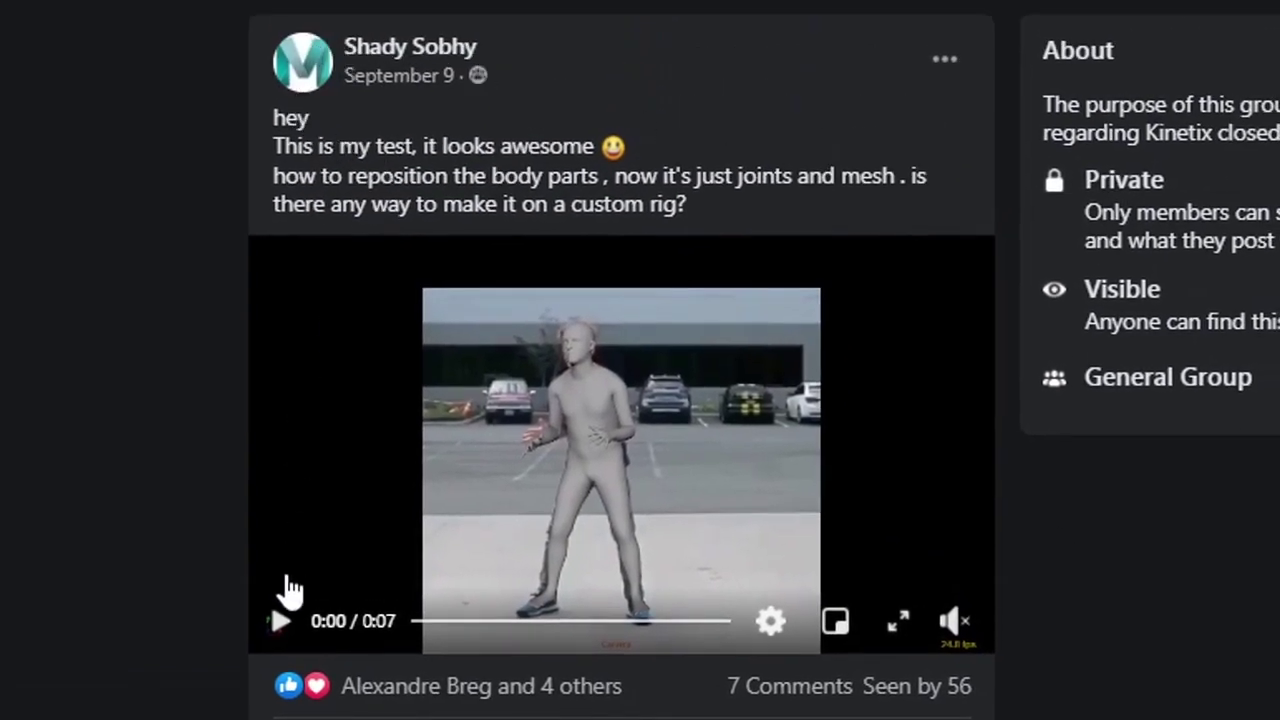
{"action": "left_click", "coordinate": [281, 625]}
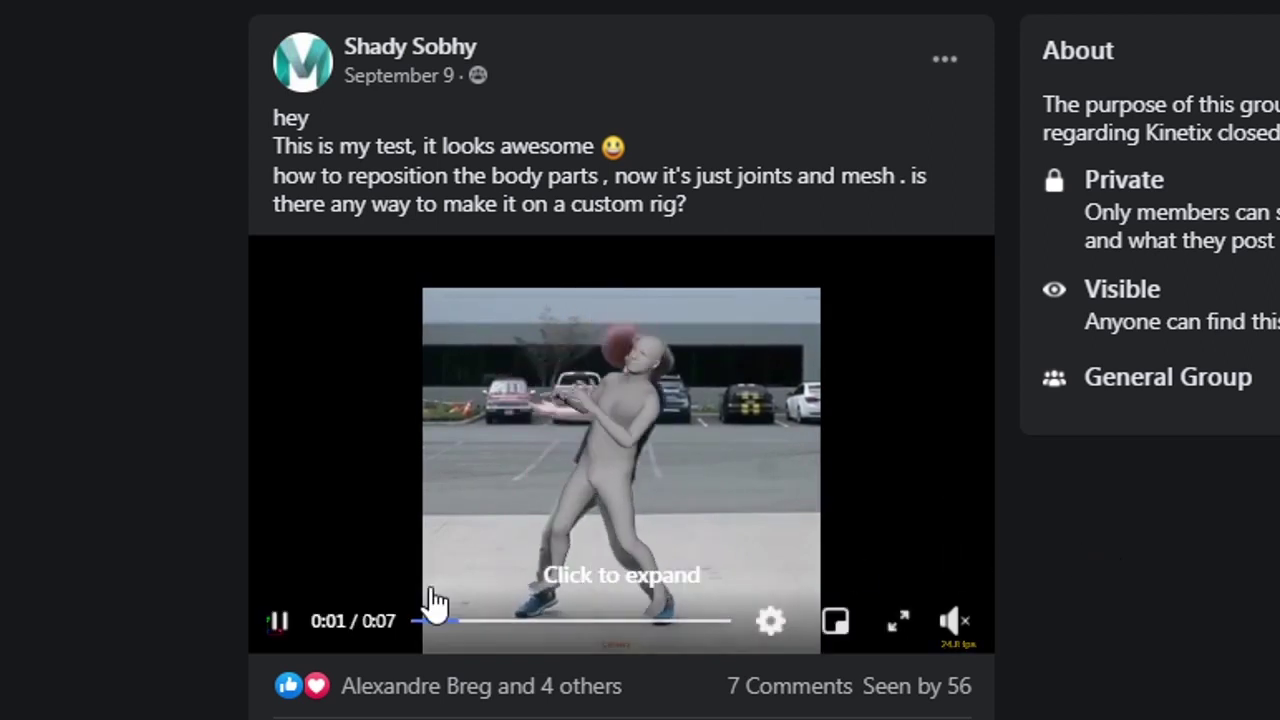
{"action": "left_click", "coordinate": [281, 632]}
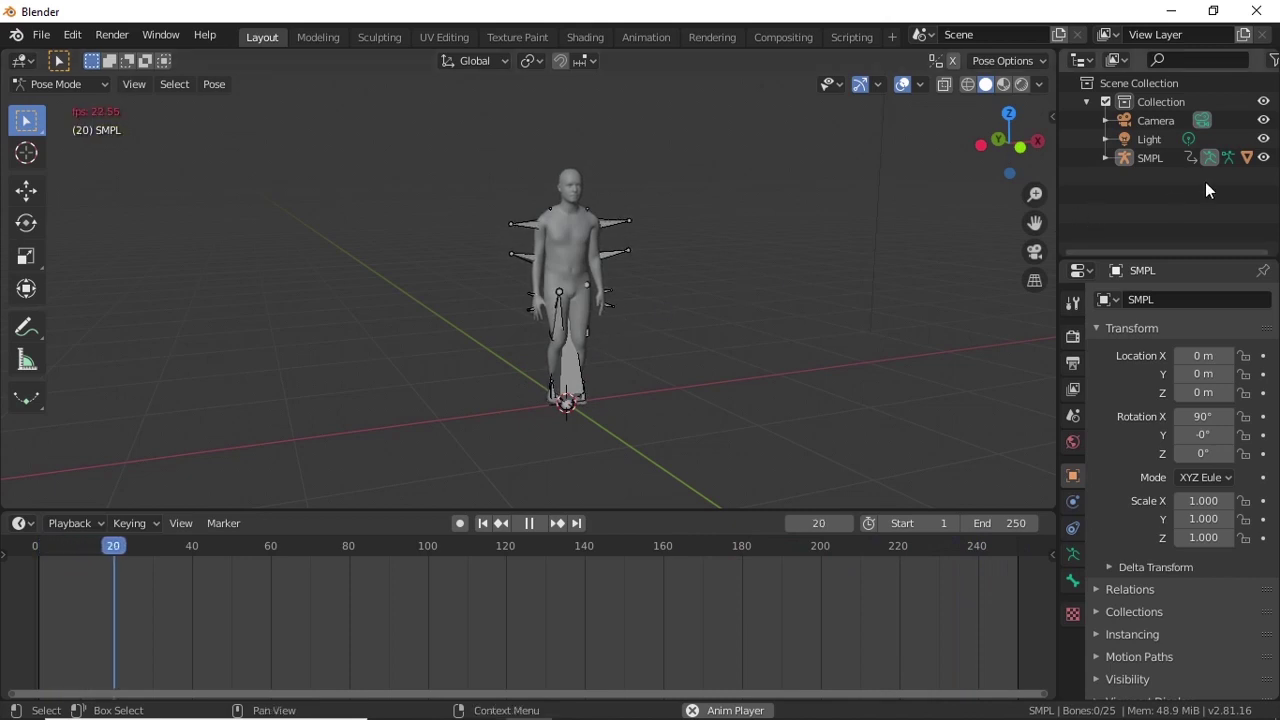
Stop the dance playback at frame 53 while briefly hiding and re-showing the SMPL figure.
{"action": "left_click", "coordinate": [1263, 157]}
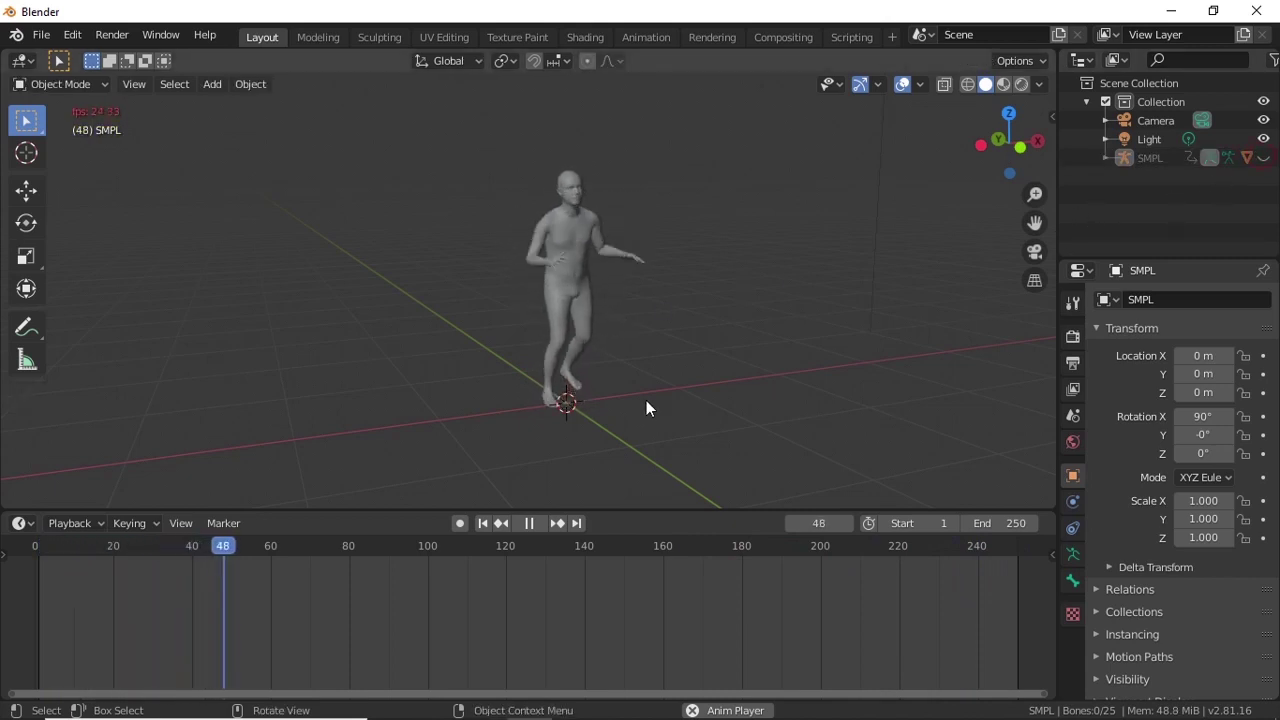
{"action": "key", "text": "space"}
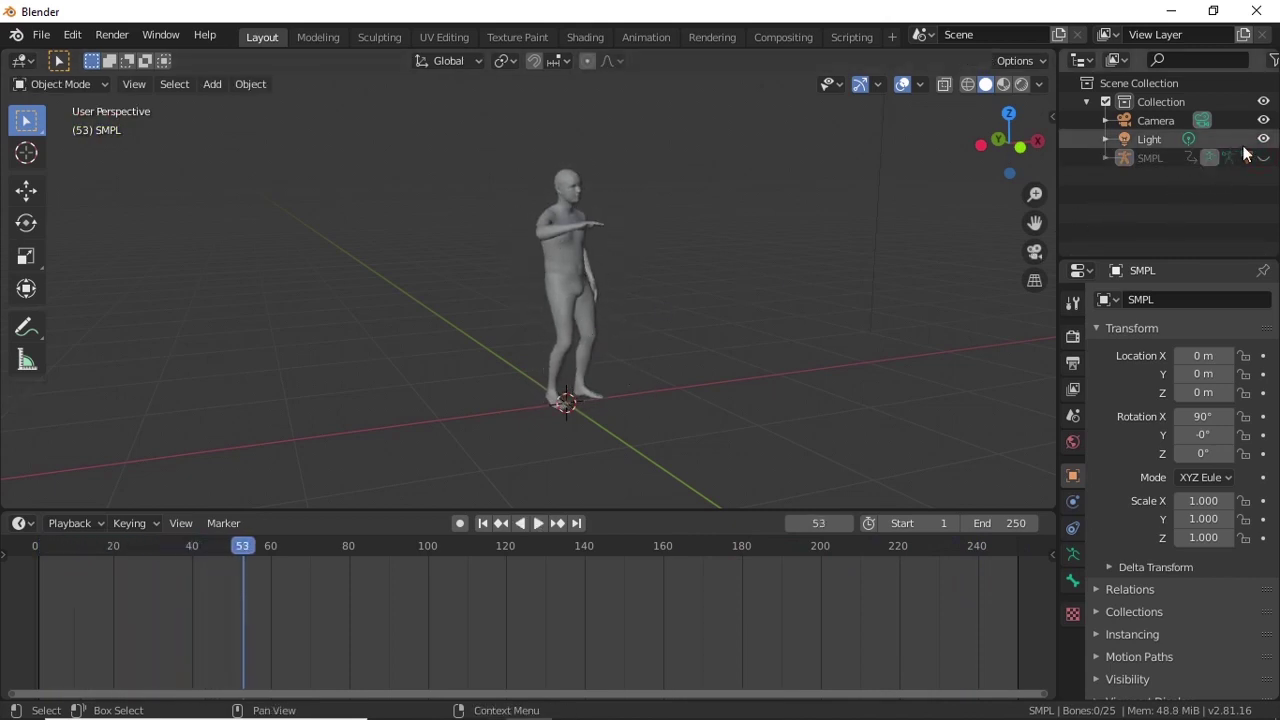
{"action": "left_click", "coordinate": [1263, 157]}
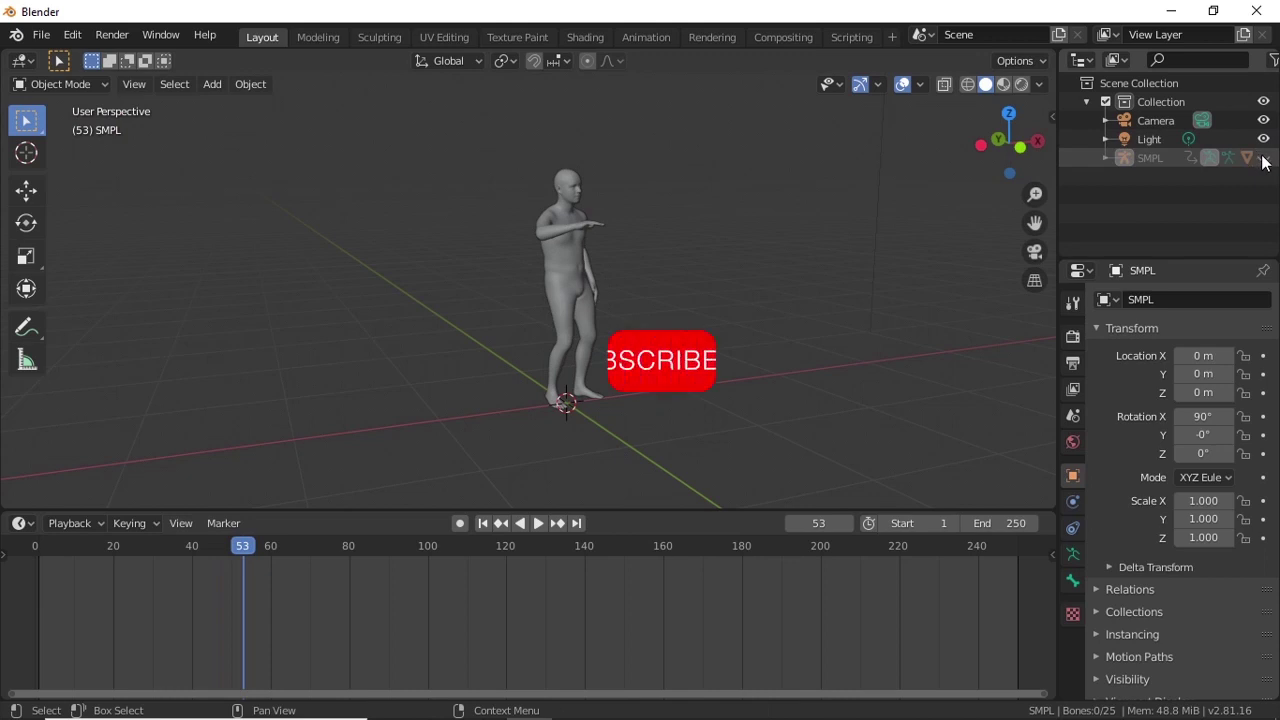
Select the hip and right leg bones in Pose Mode to show their keyframes.
{"action": "left_click", "coordinate": [576, 264]}
{"action": "left_click", "coordinate": [557, 269]}
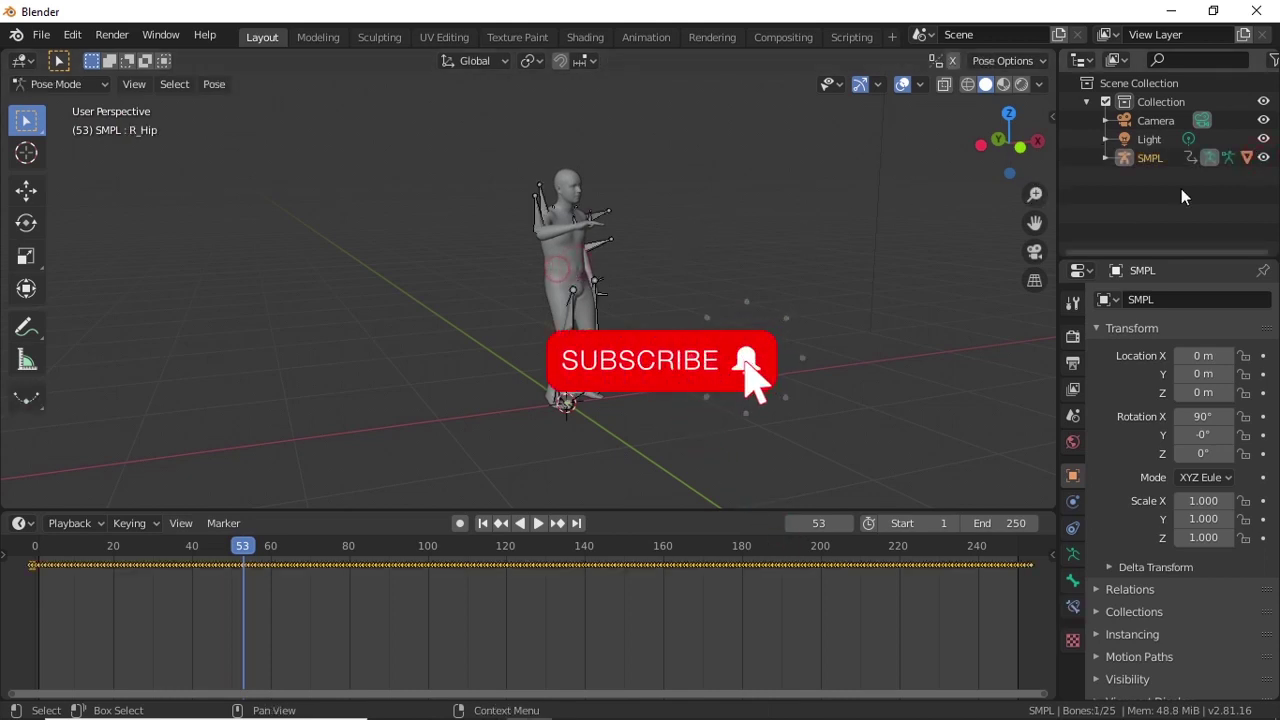
{"action": "left_click", "coordinate": [701, 248]}
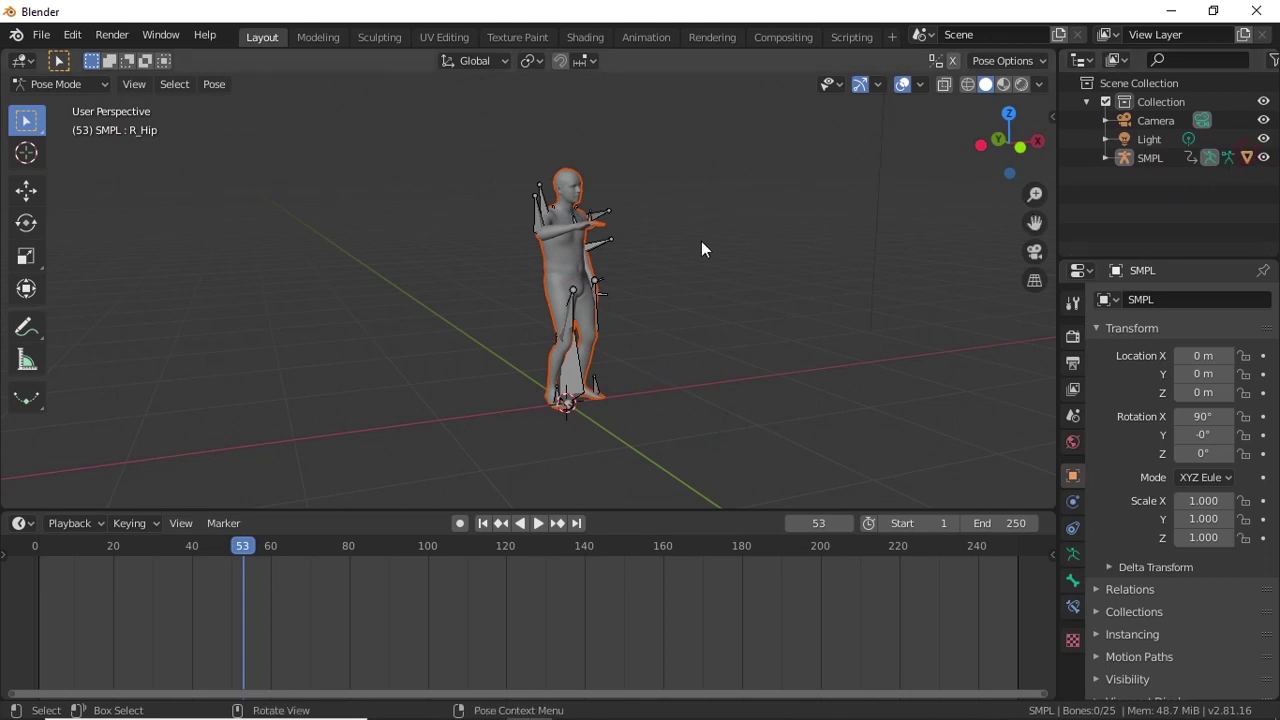
{"action": "left_click", "coordinate": [567, 262]}
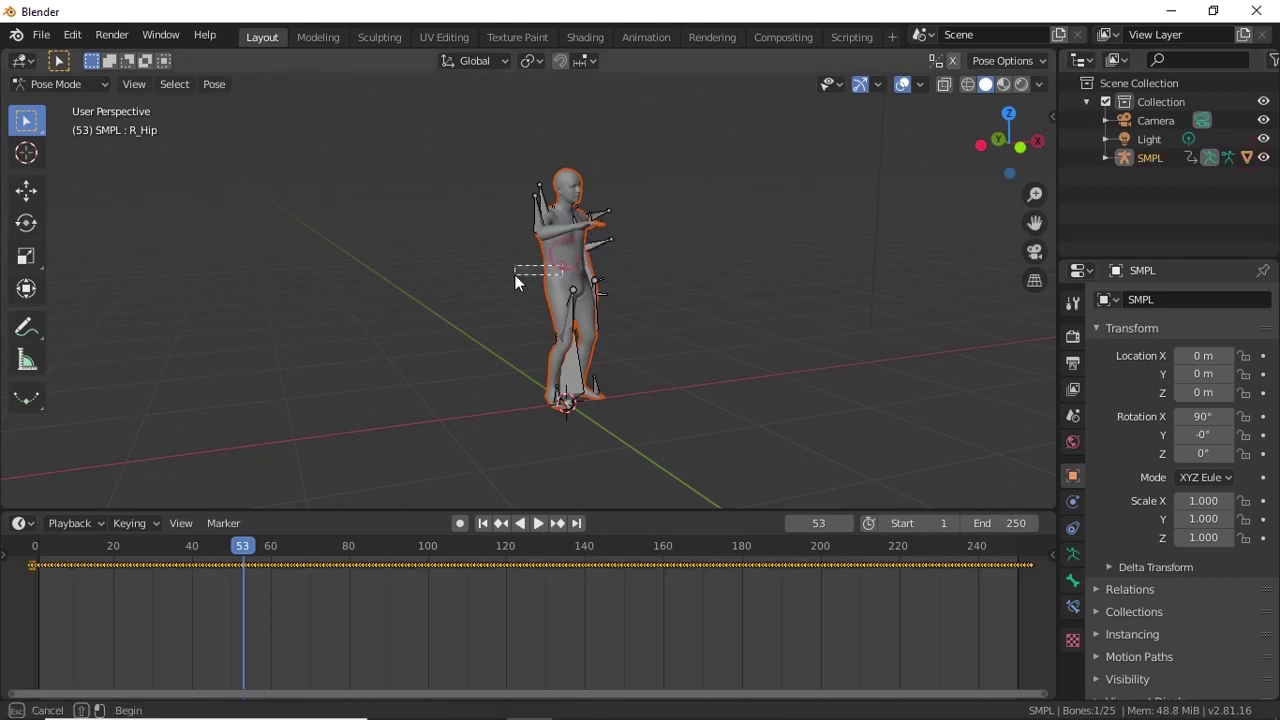
{"action": "left_click", "coordinate": [556, 260], "text": "shift"}
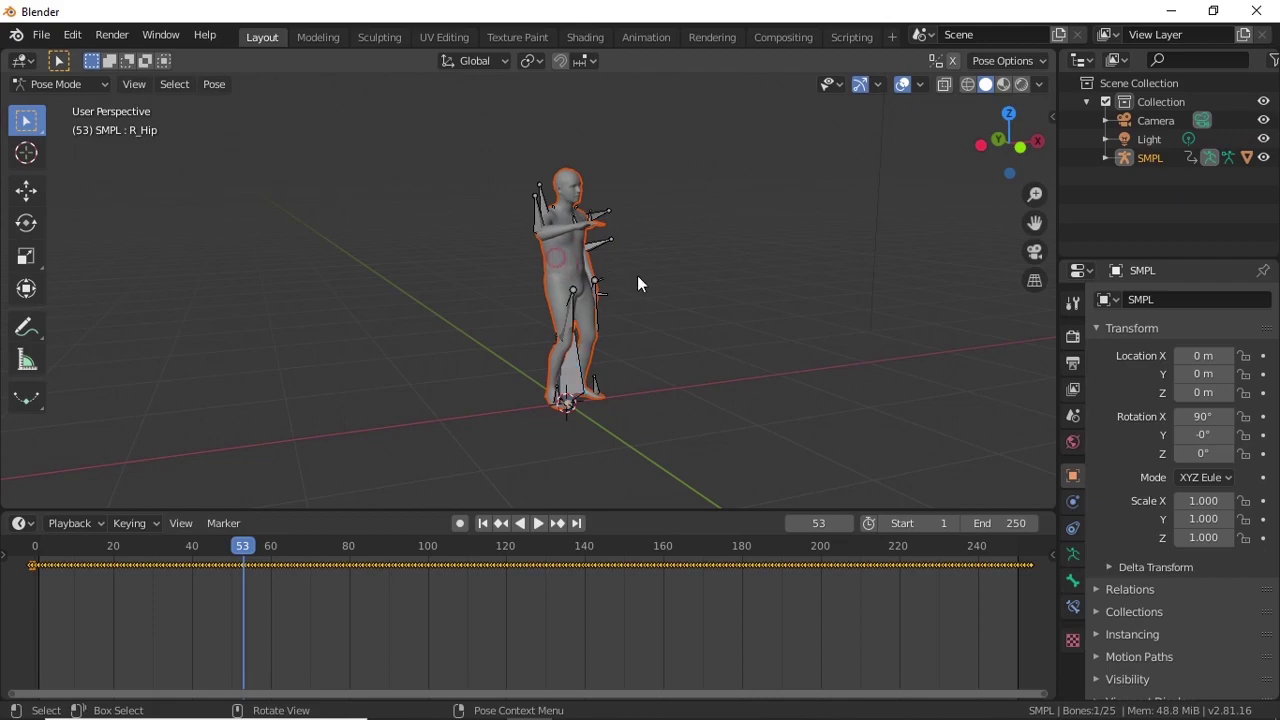